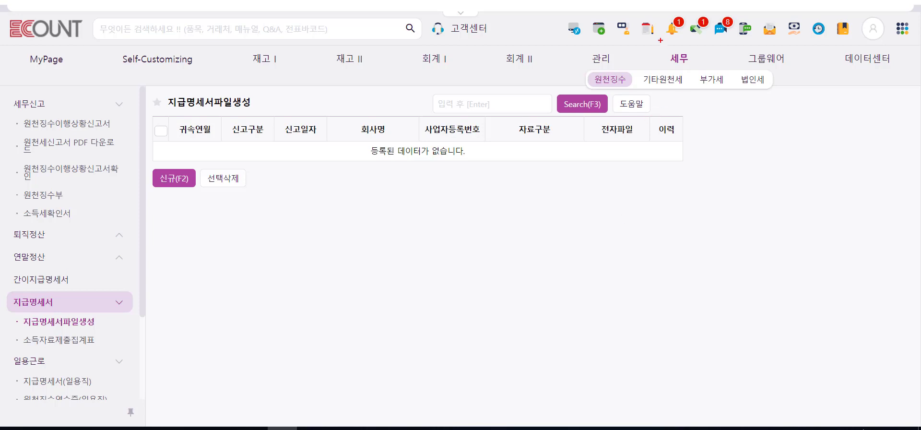
left_click_drag(658, 45, 715, 67)
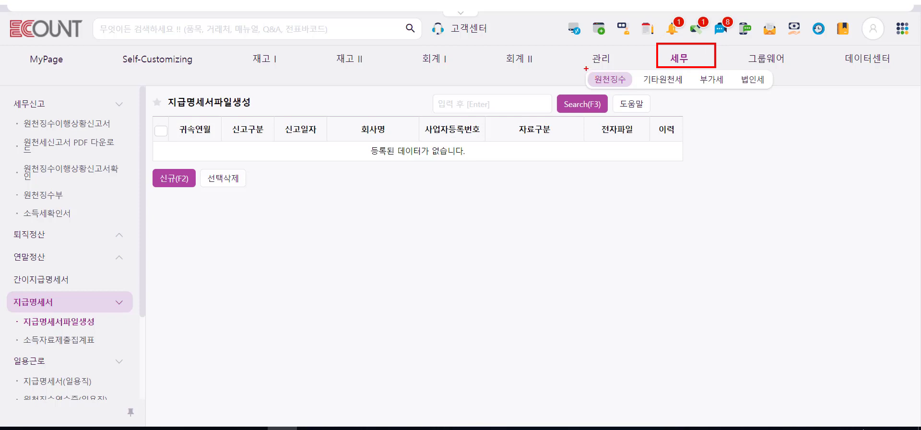
left_click_drag(584, 68, 638, 94)
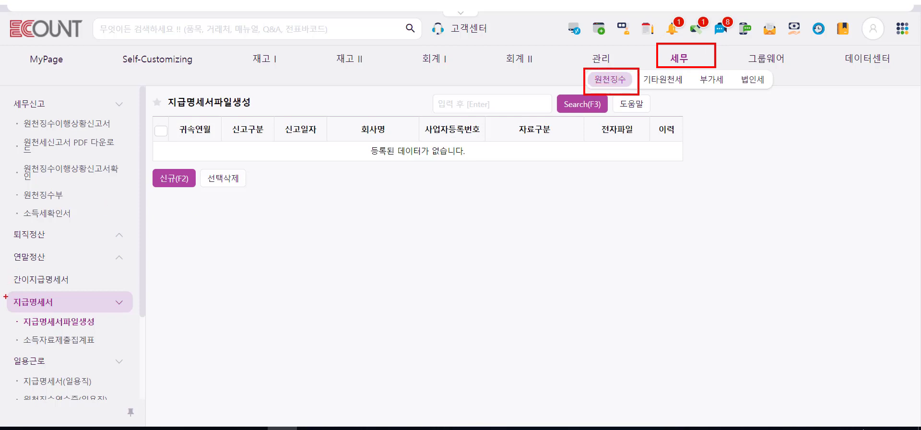
mouse_move(6, 292)
left_mouse_down()
mouse_move(135, 332)
mouse_move(125, 331)
left_mouse_up()
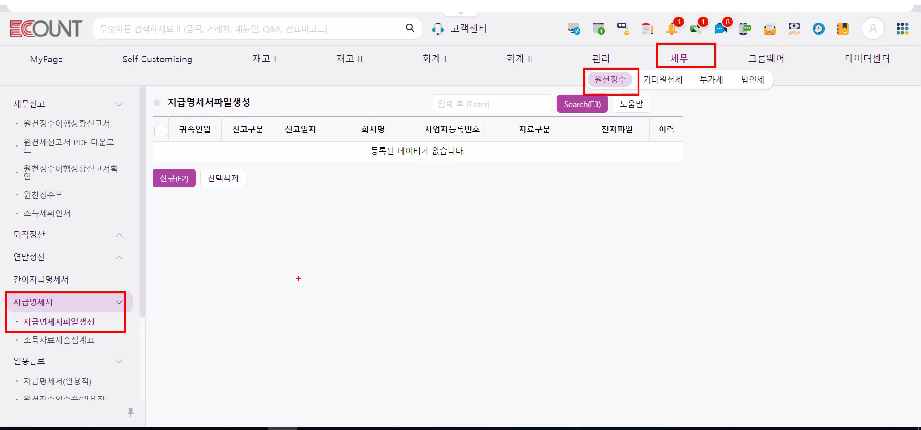
key("Escape")
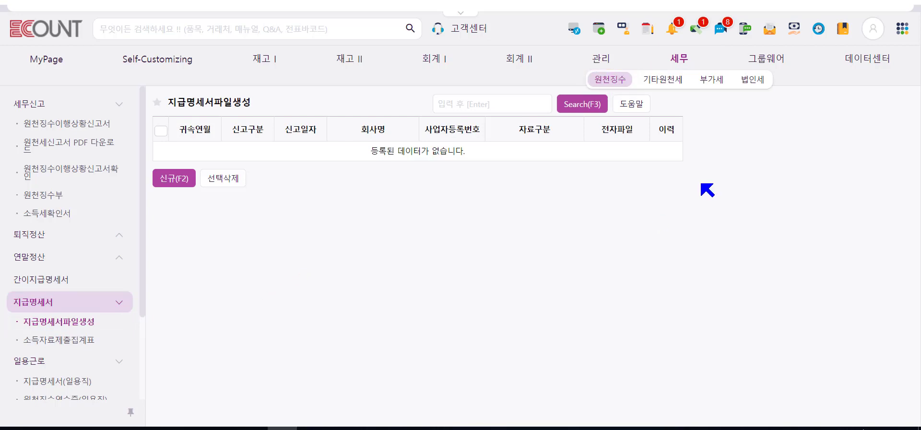
Search the existing 지급명세서 files for 귀속연도 2021 to 2023 with 자료구분 일괄생성 and no 세무신고사업장 filter.
left_click(586, 106)
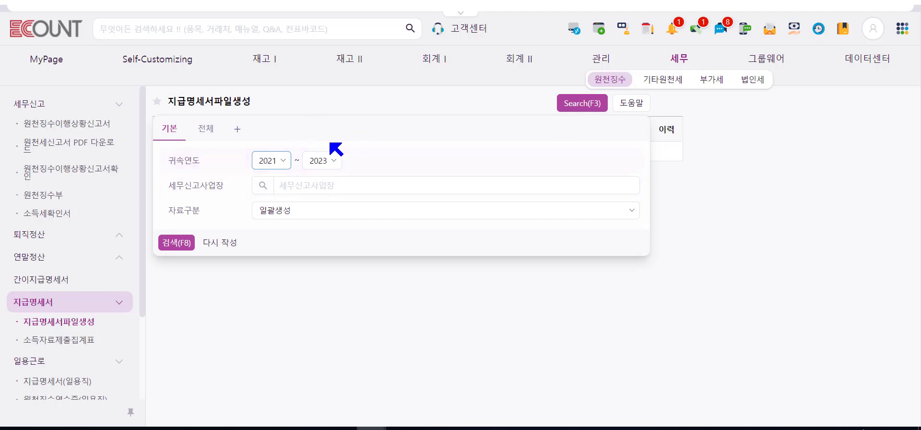
left_click(312, 192)
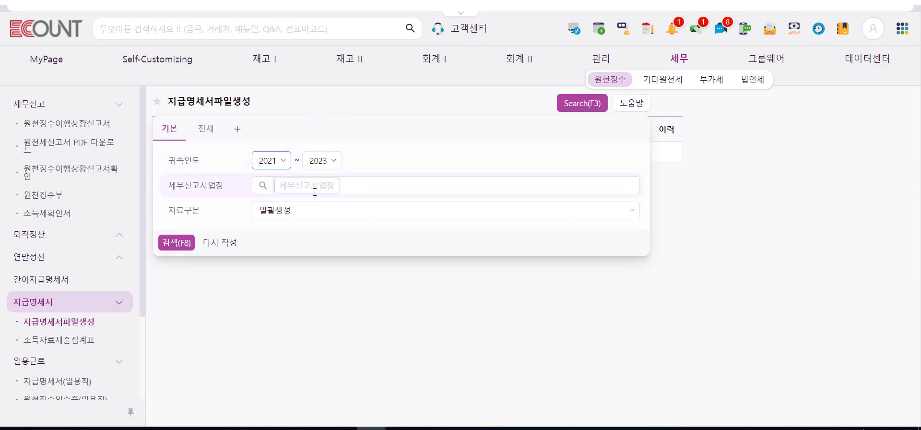
left_click(179, 243)
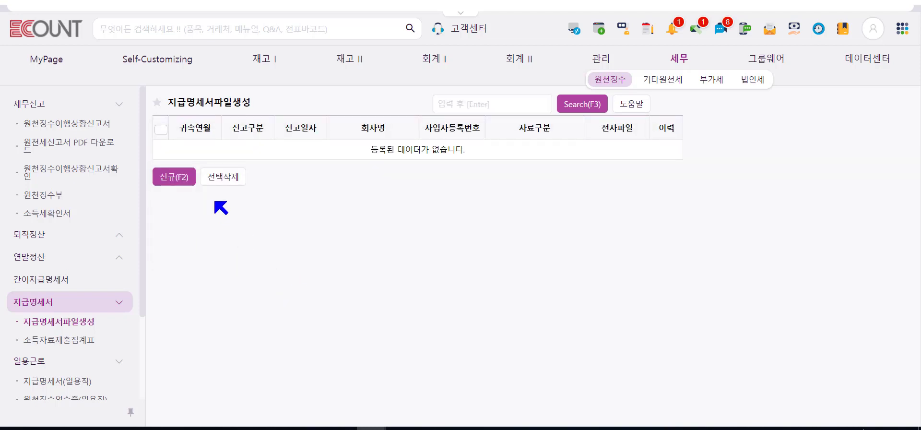
Start a new 지급명세서 file entry with 자료구분 set to 일괄생성 and 중도정산 set to 포함.
left_click(176, 182)
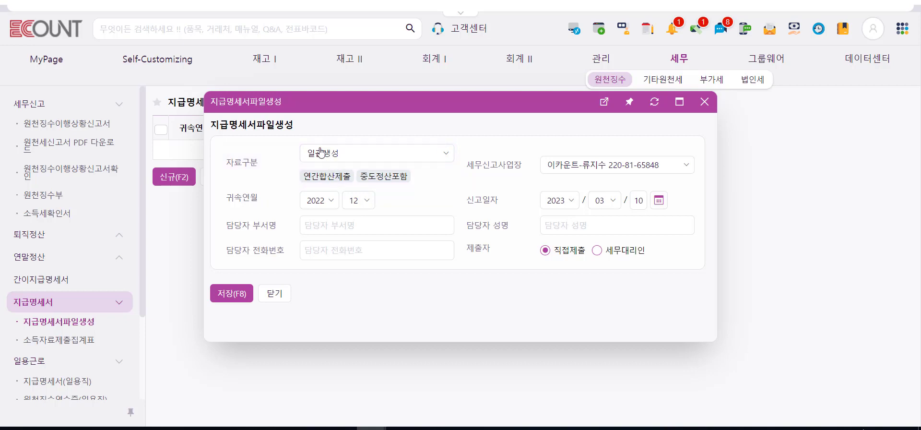
left_click(349, 154)
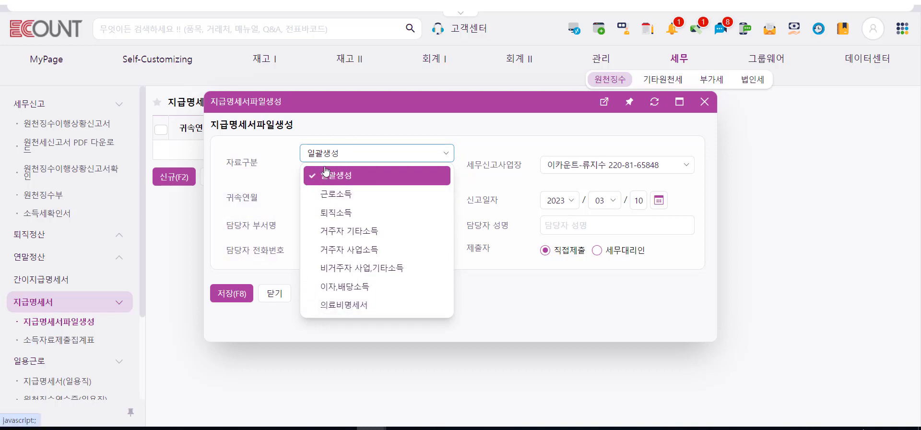
left_click(361, 176)
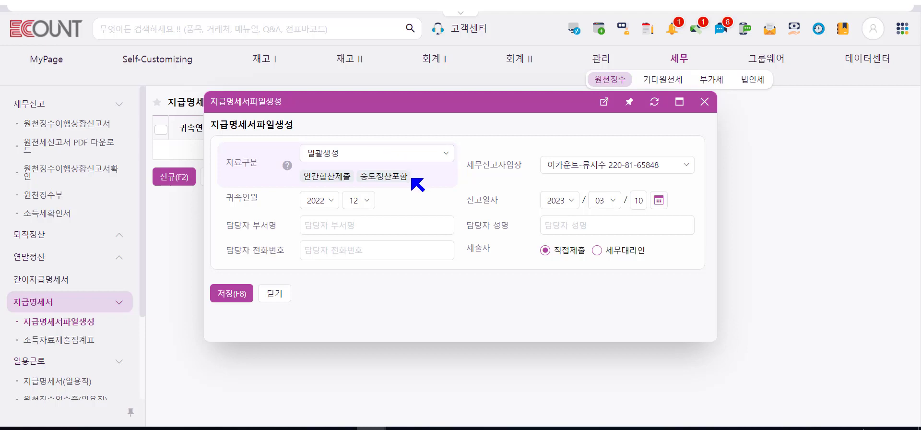
left_click_drag(350, 164, 420, 189)
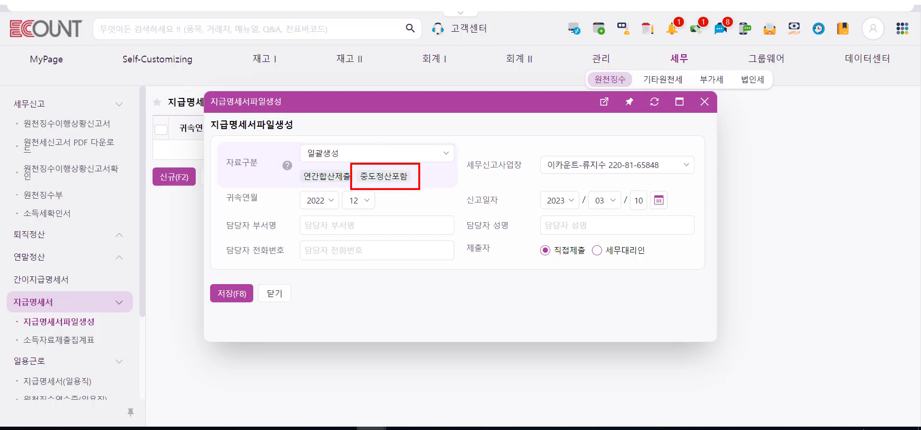
left_click(388, 178)
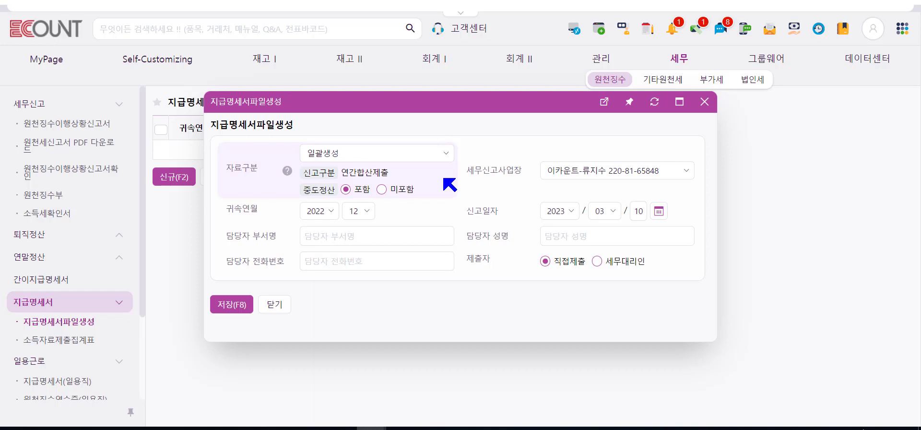
left_click(399, 190)
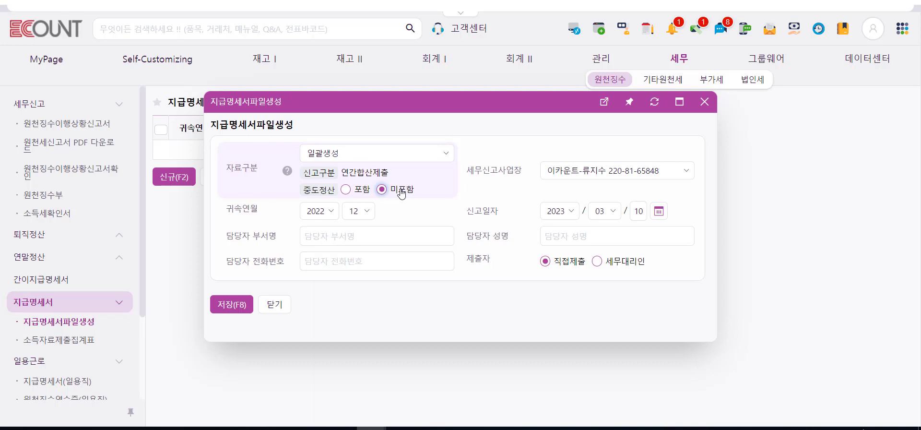
left_click(363, 190)
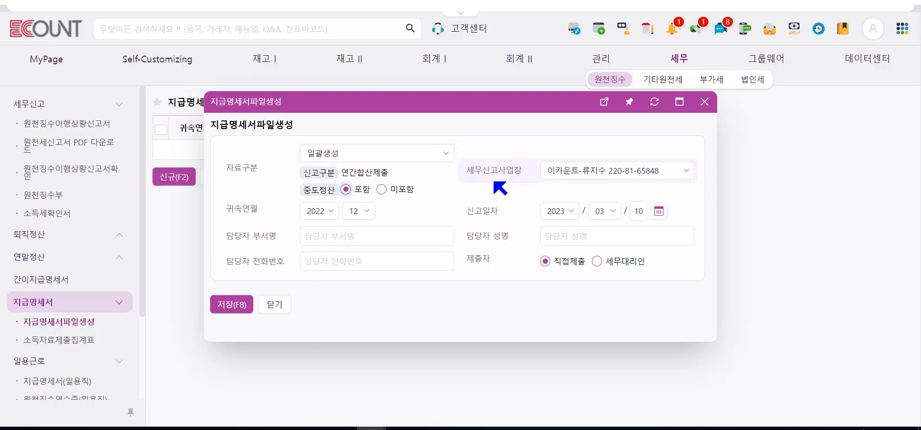
Set the 귀속연월 year to 2023 and the 신고일자 year to 2024.
left_click(330, 216)
left_click(318, 232)
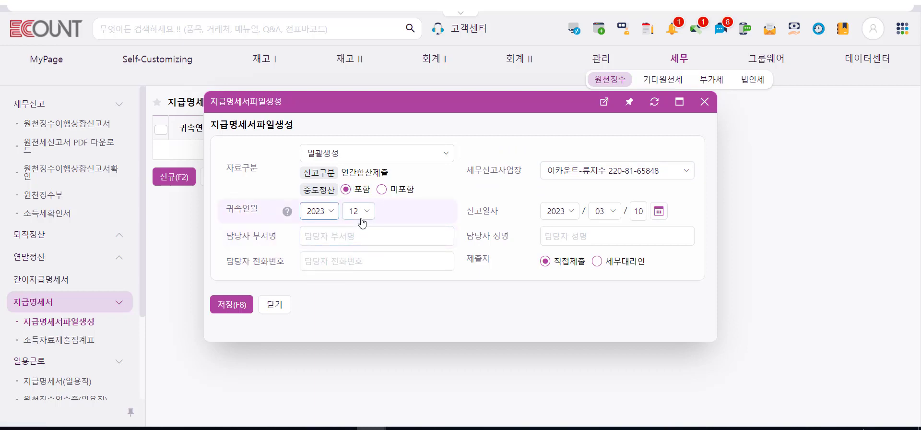
left_click(553, 212)
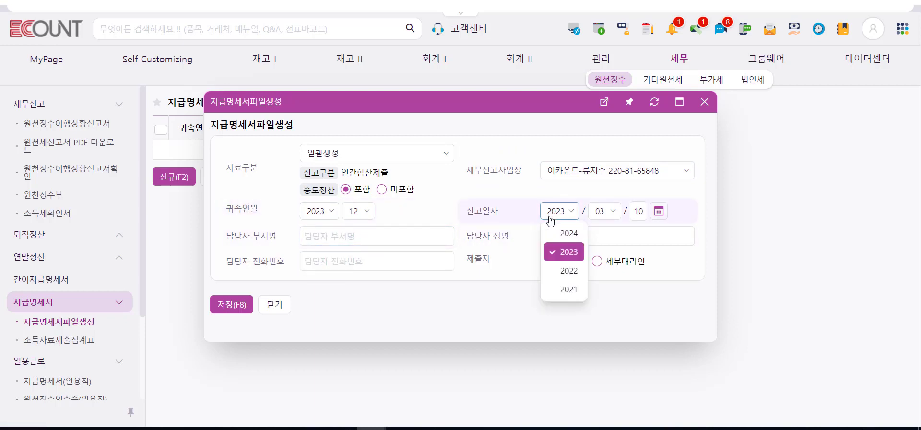
left_click(554, 233)
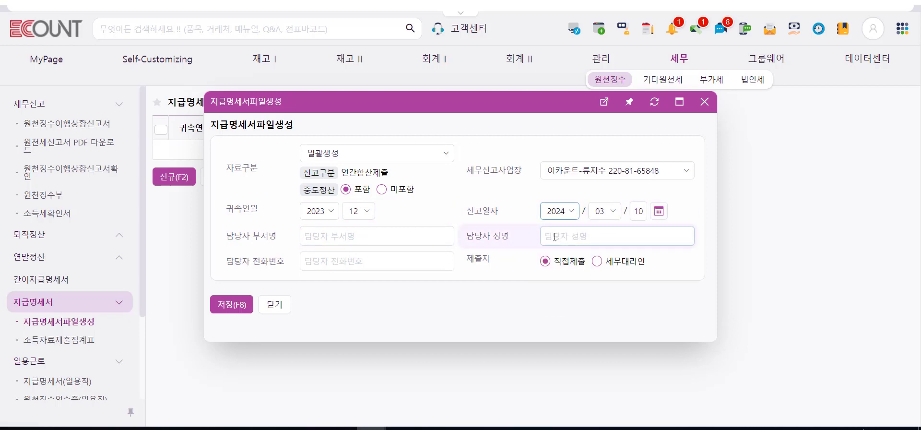
Enter 부서 as the contact's department and fill in the contact's name and phone number.
left_click(392, 235)
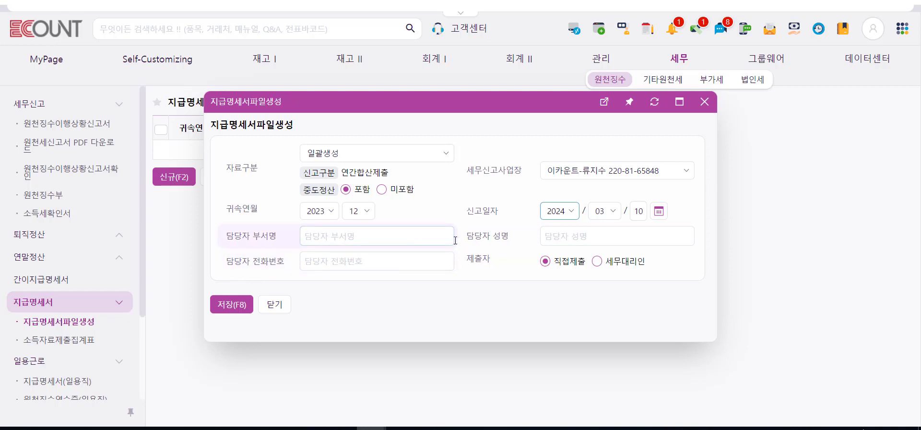
left_click(337, 241)
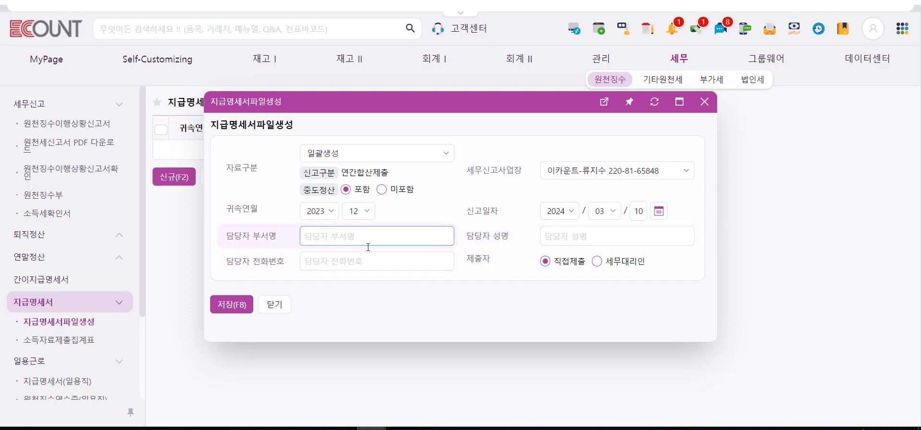
type("부서")
left_click(576, 234)
type("성명")
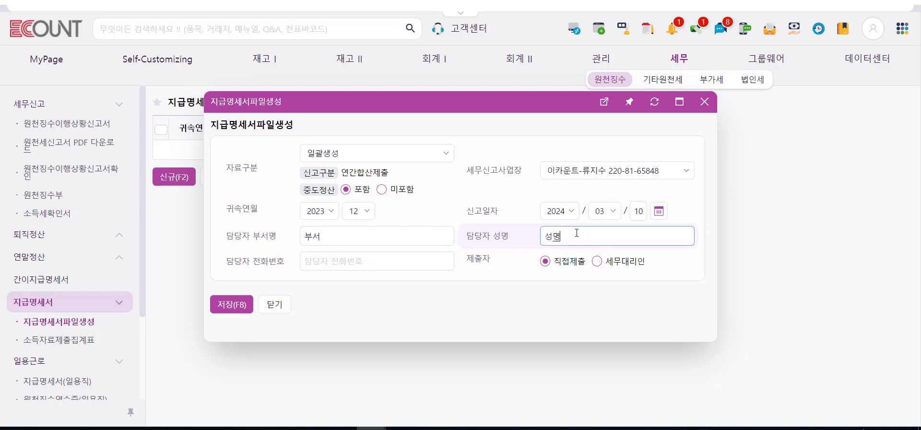
left_click(427, 259)
type("02666666")
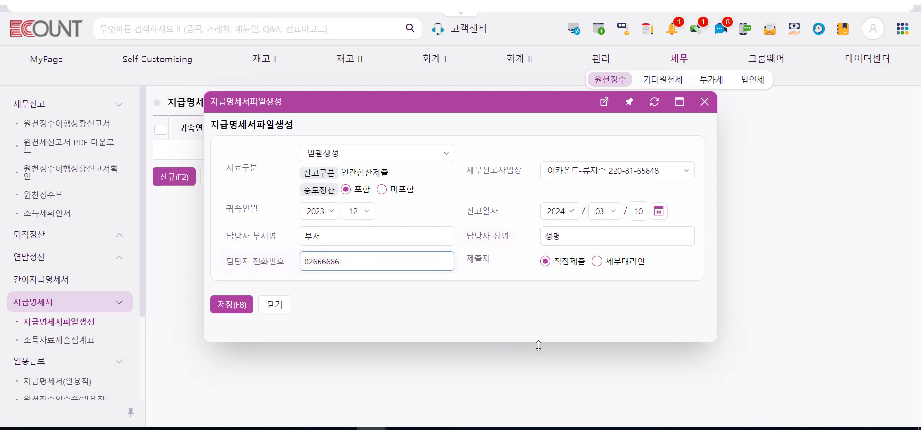
left_click(499, 304)
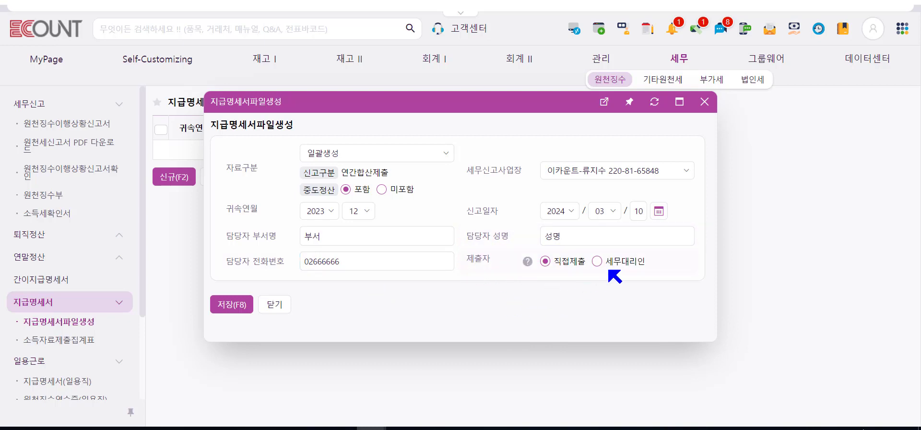
Choose 직접제출 as the 제출자 and save the 지급명세서 file entry.
left_click(609, 264)
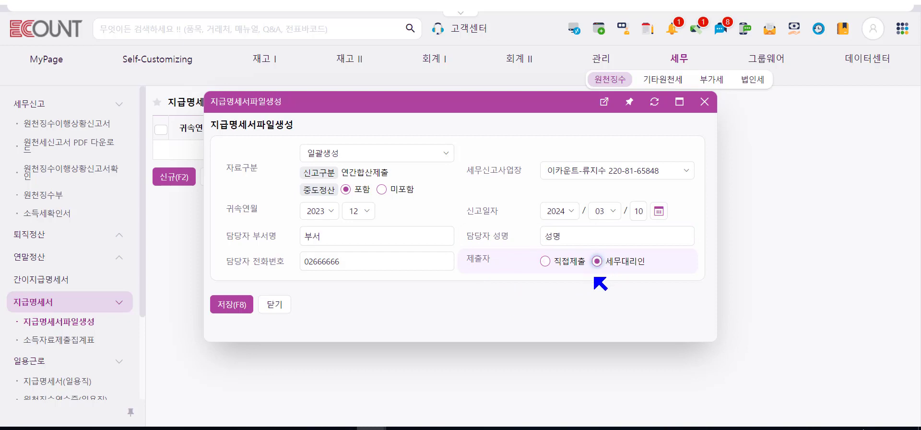
left_click(554, 264)
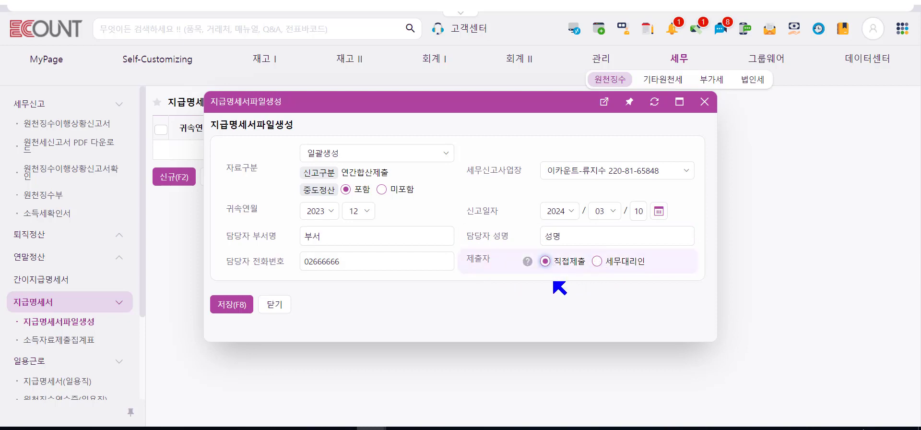
left_click(235, 313)
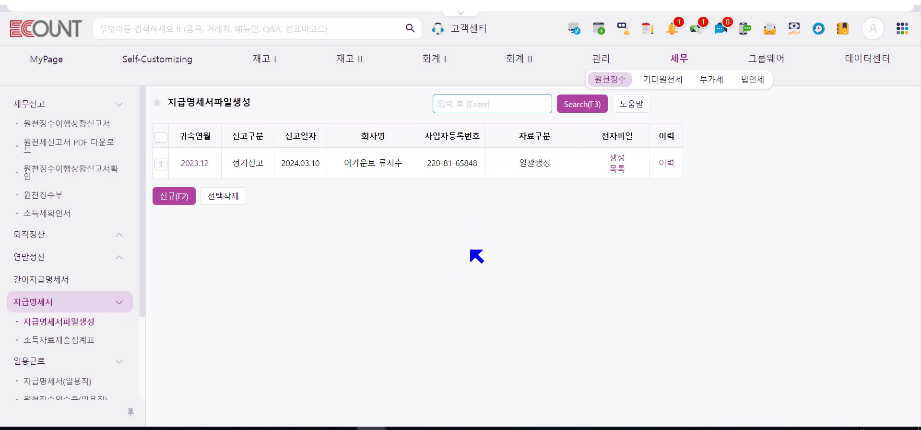
Generate the electronic filing file for the 2023.12 entry using the prefilled Hometax ID.
left_click(617, 157)
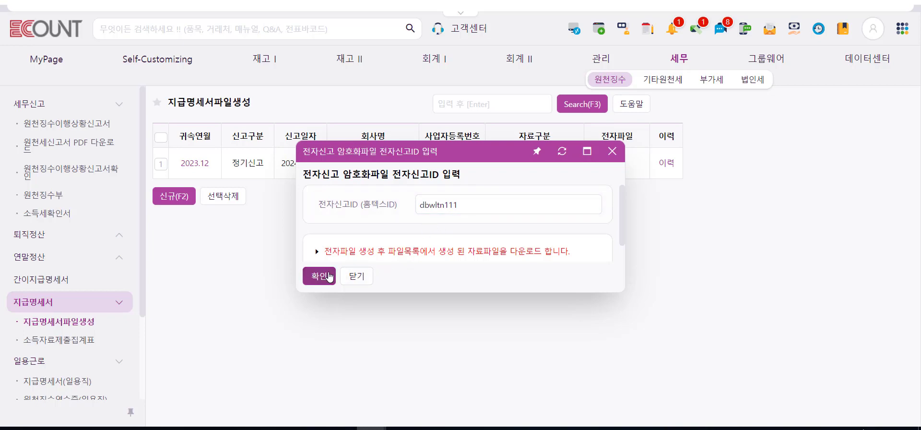
left_click(329, 276)
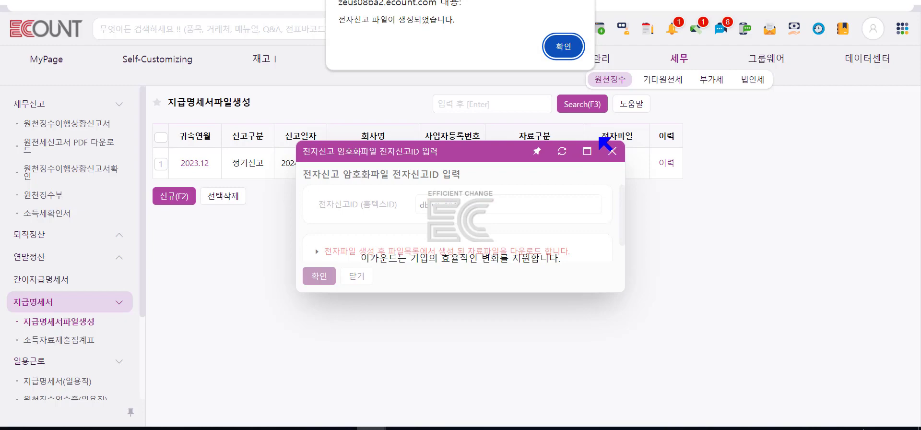
left_click(562, 48)
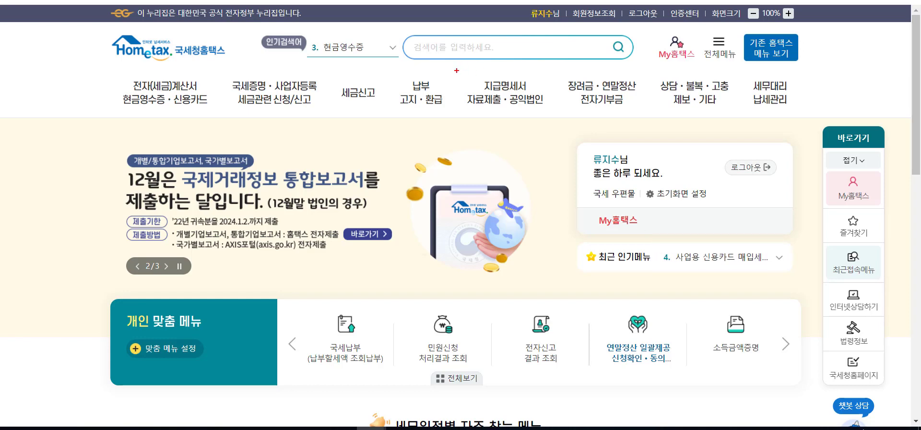
In Hometax, open the 근로소득 지급명세서 제출/내역조회 page under 근로·퇴직소득 and go through its submission methods.
left_click_drag(456, 71, 549, 113)
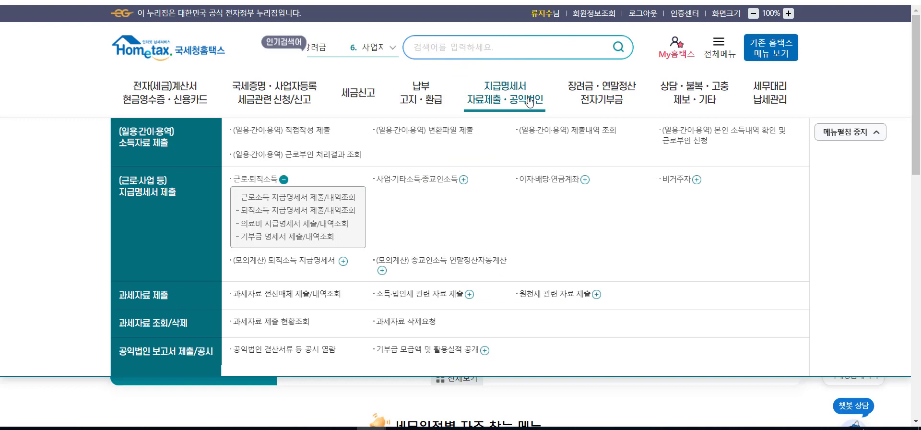
mouse_move(514, 93)
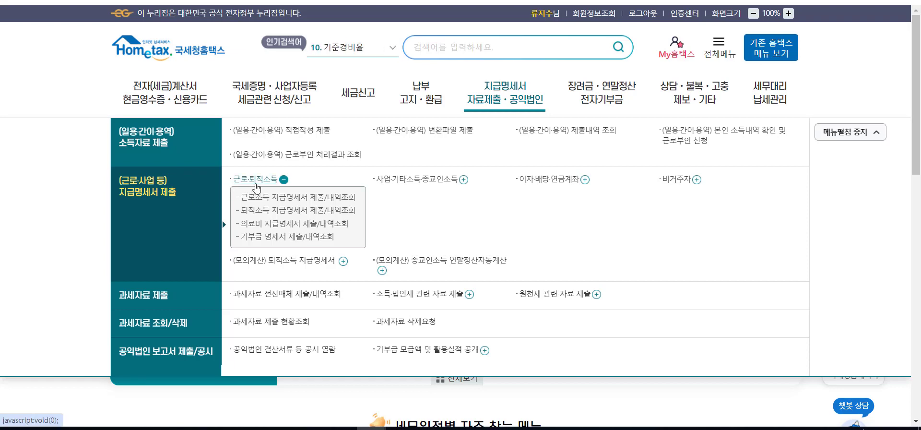
left_click(257, 179)
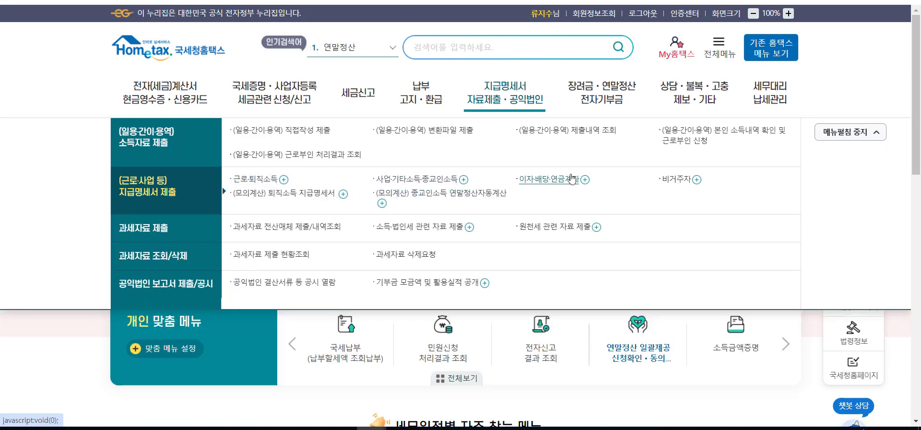
left_click(263, 180)
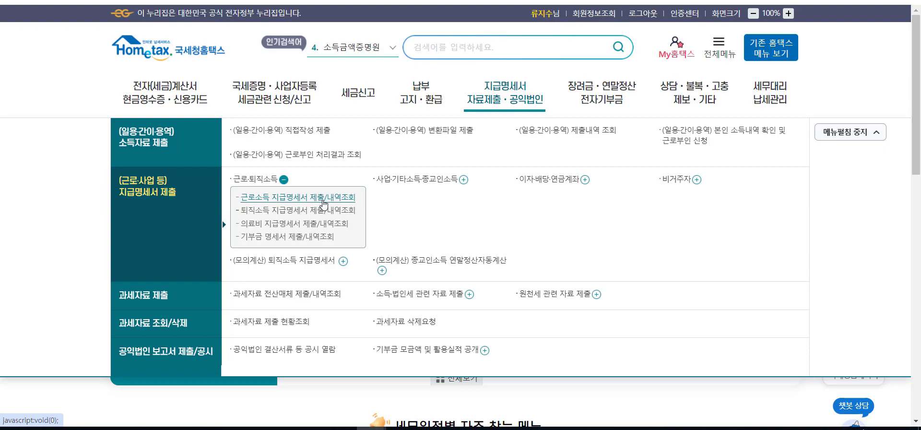
left_click(325, 201)
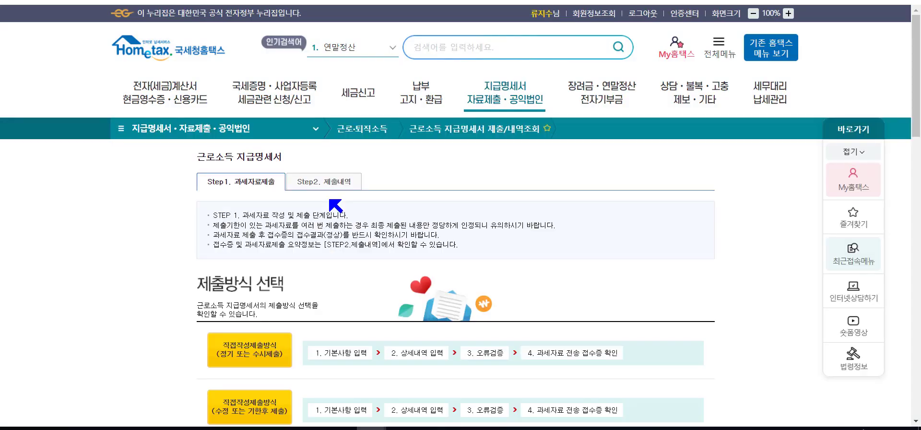
scroll(336, 197, "down", 2)
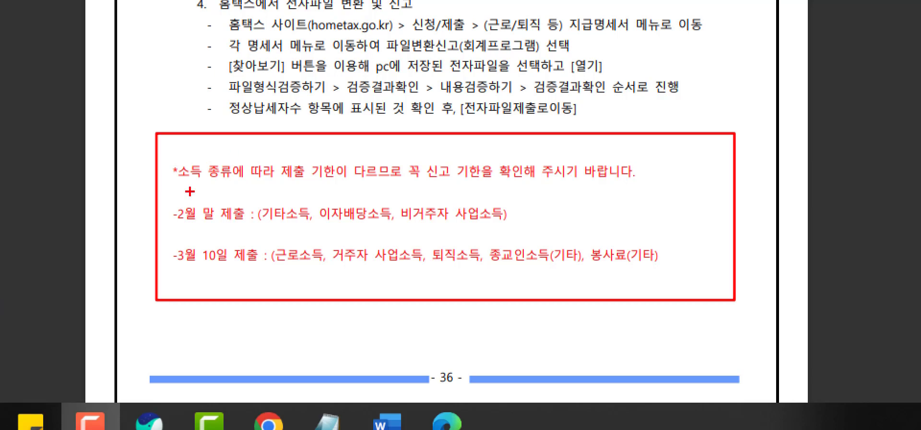
left_click_drag(147, 198, 180, 191)
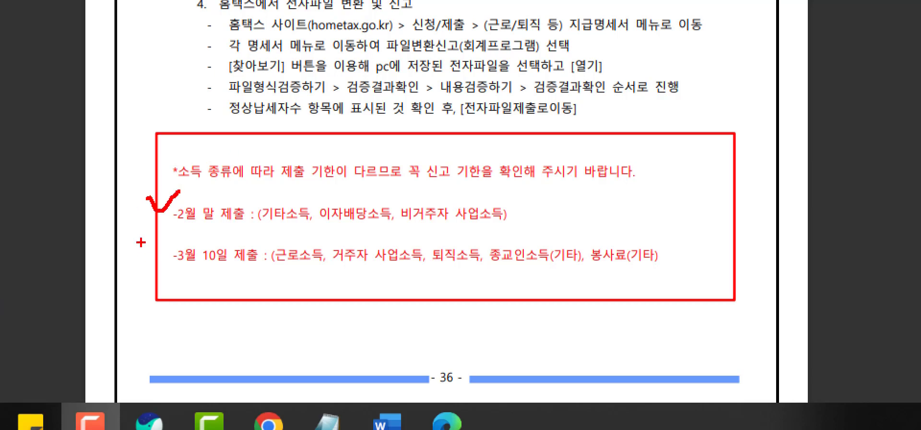
mouse_move(148, 245)
left_mouse_down()
mouse_move(167, 265)
mouse_move(180, 242)
left_mouse_up()
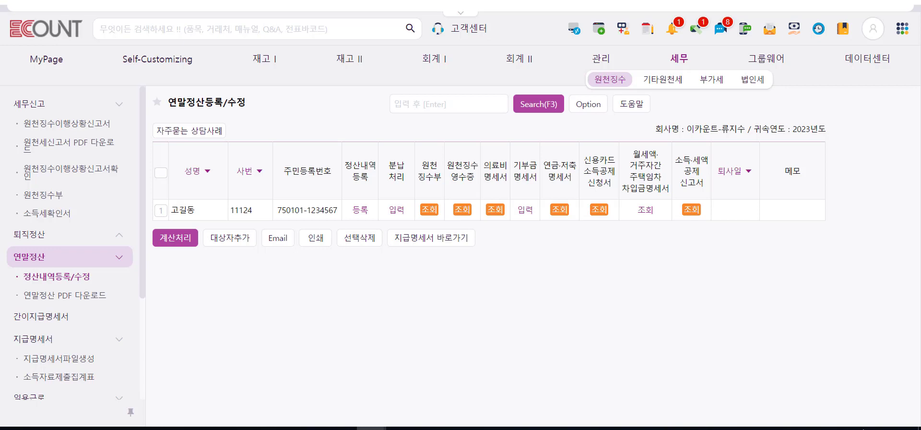
left_click_drag(662, 46, 703, 67)
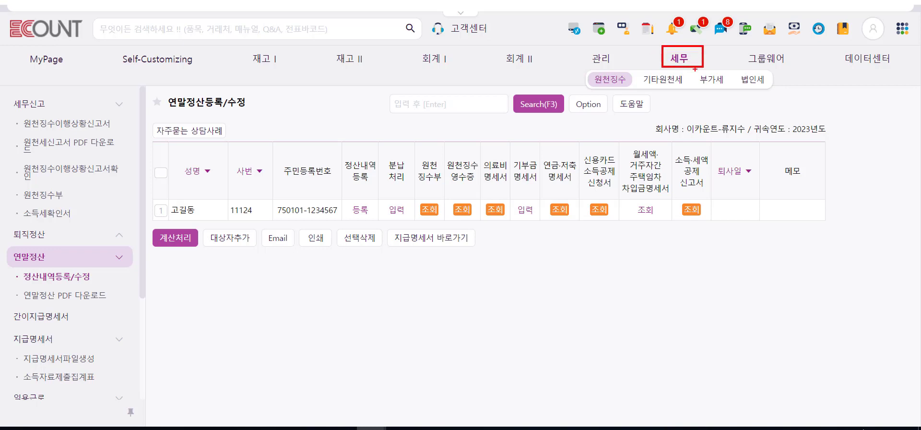
left_click_drag(589, 69, 636, 90)
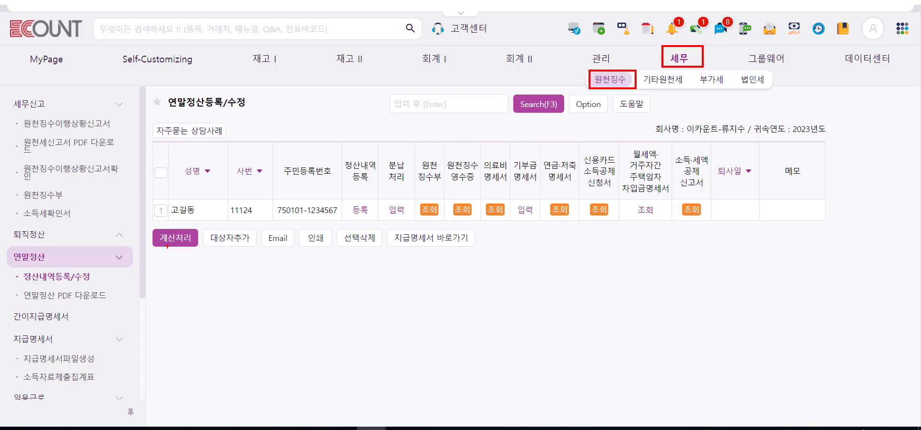
mouse_move(8, 245)
left_mouse_down()
mouse_move(62, 287)
mouse_move(136, 289)
left_mouse_up()
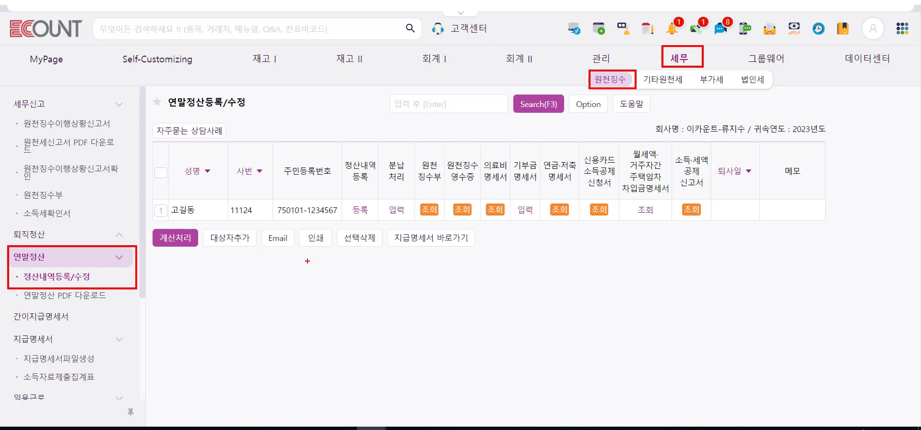
left_click_drag(445, 144, 480, 223)
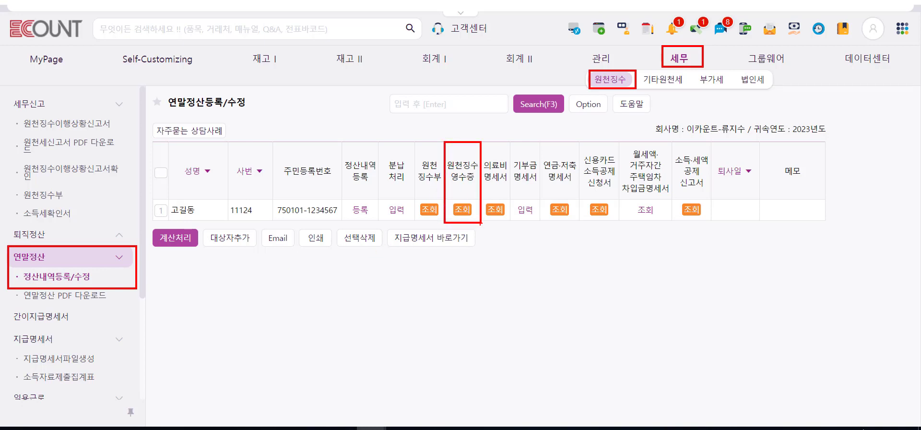
key("Escape")
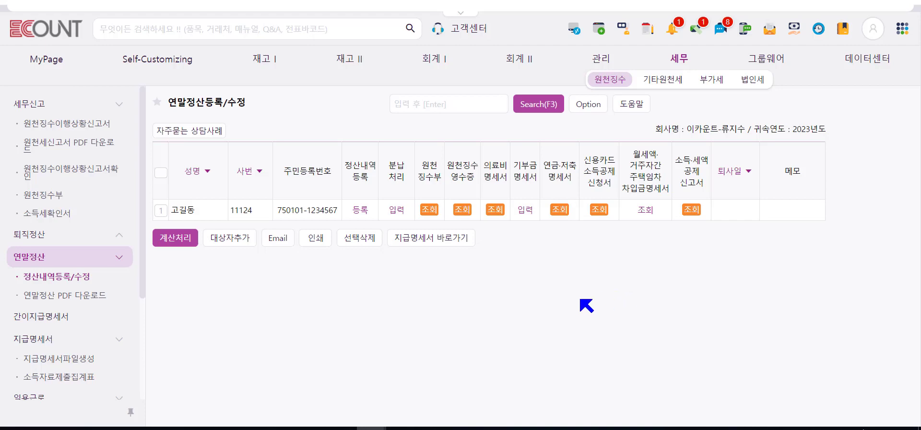
View the listed employee's 원천징수영수증 from 연말정산등록/수정 down to its 세액명세 section, and close it.
left_click(462, 209)
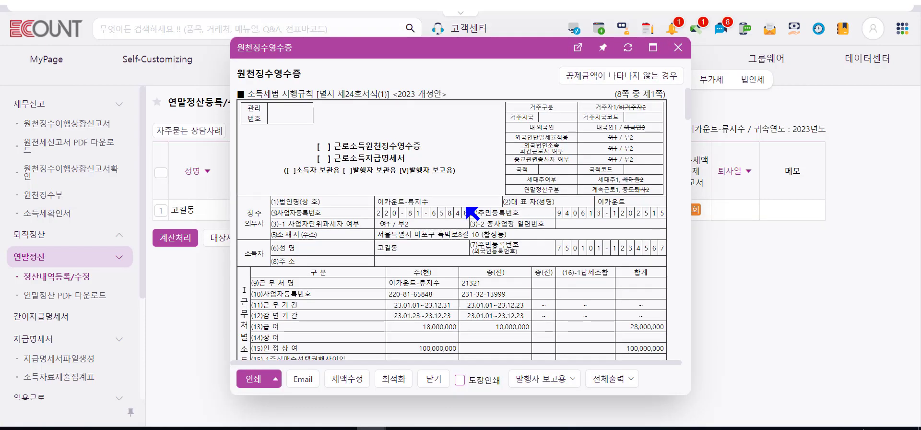
scroll(468, 212, "down", 5)
scroll(461, 209, "down", 4)
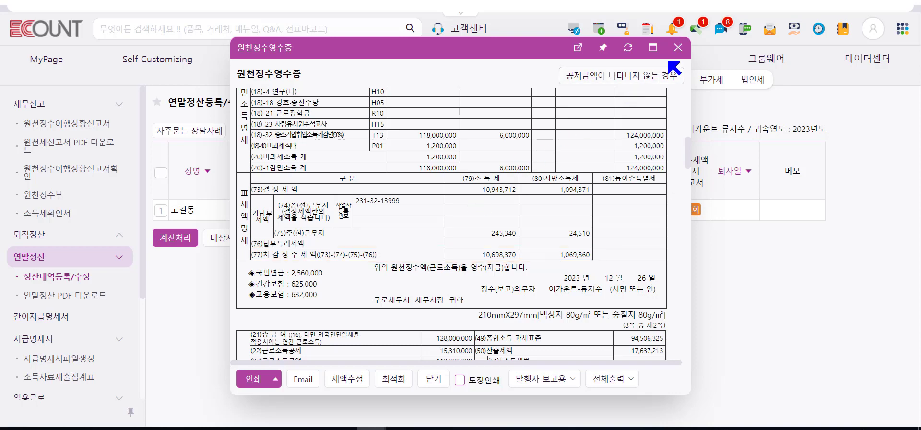
left_click(676, 48)
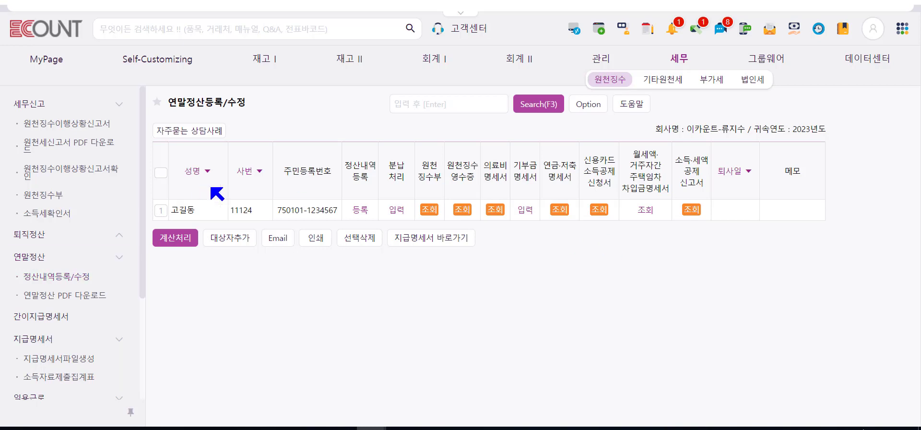
Run the 연말정산검토표 I report for 귀속연도 2023 with 인쇄구분 set to 재직자.
scroll(72, 194, "down", 3)
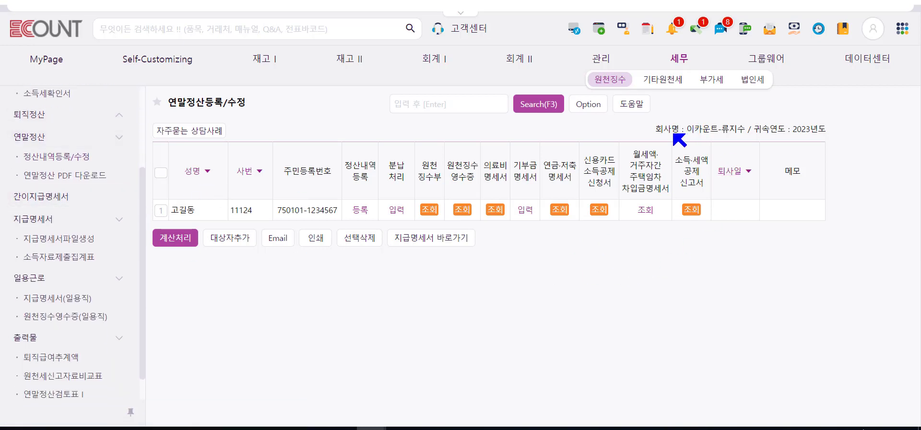
left_click_drag(661, 45, 699, 68)
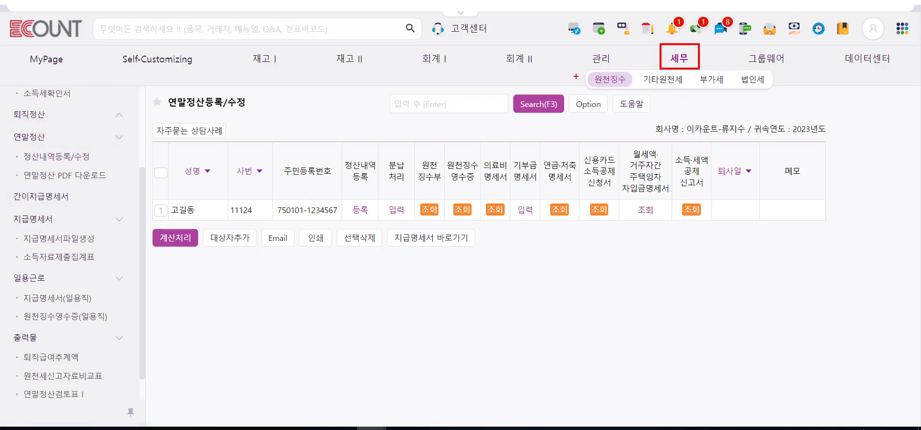
left_click_drag(581, 70, 631, 91)
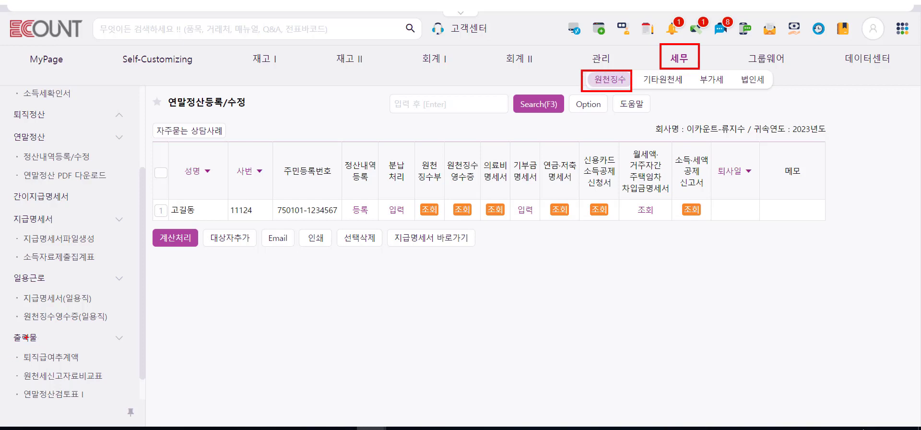
left_click_drag(12, 326, 48, 347)
left_click_drag(15, 386, 93, 404)
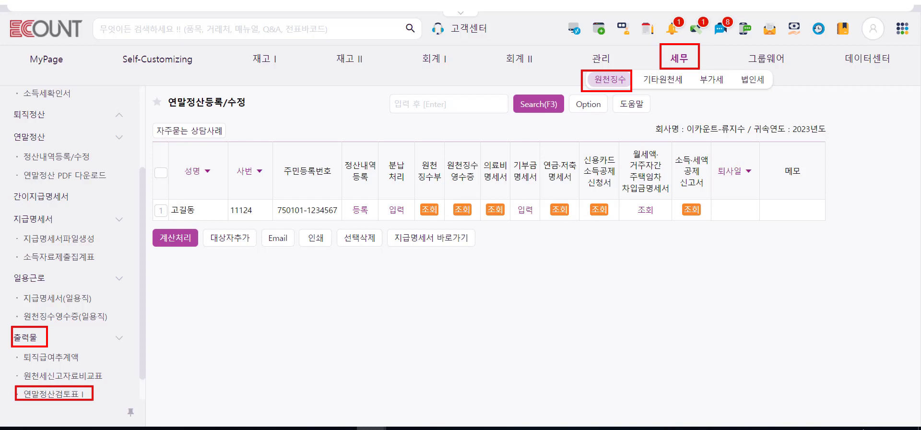
key("Escape")
scroll(126, 322, "down", 1)
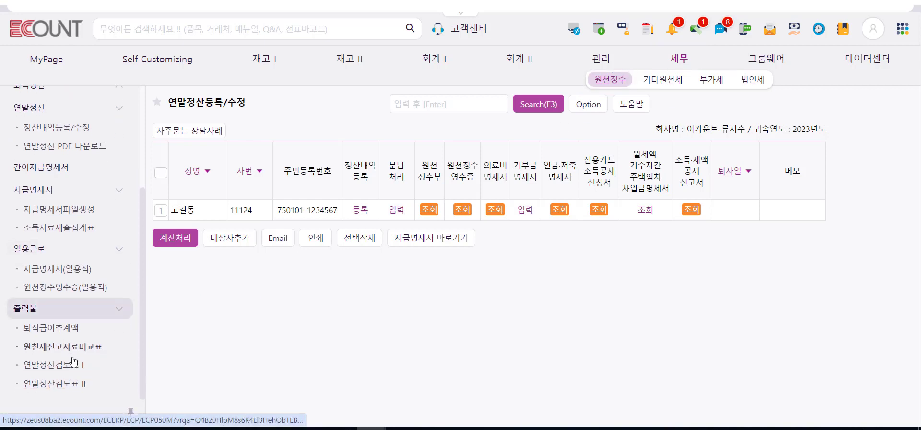
left_click(61, 365)
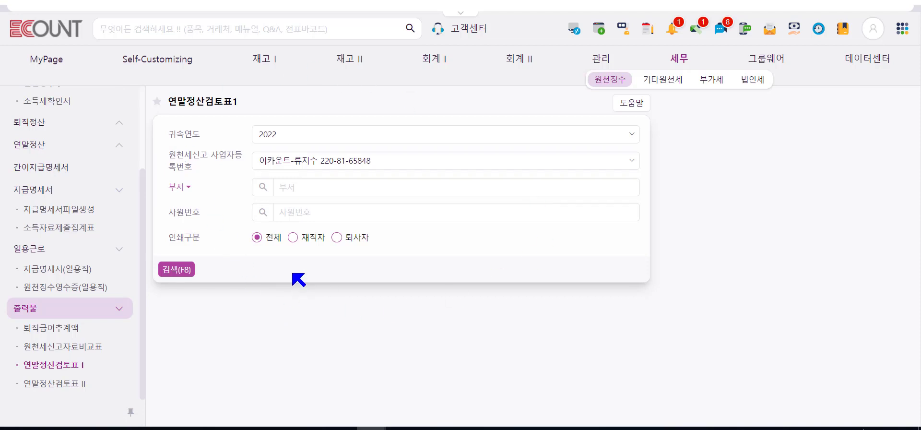
left_click(300, 139)
left_click(288, 153)
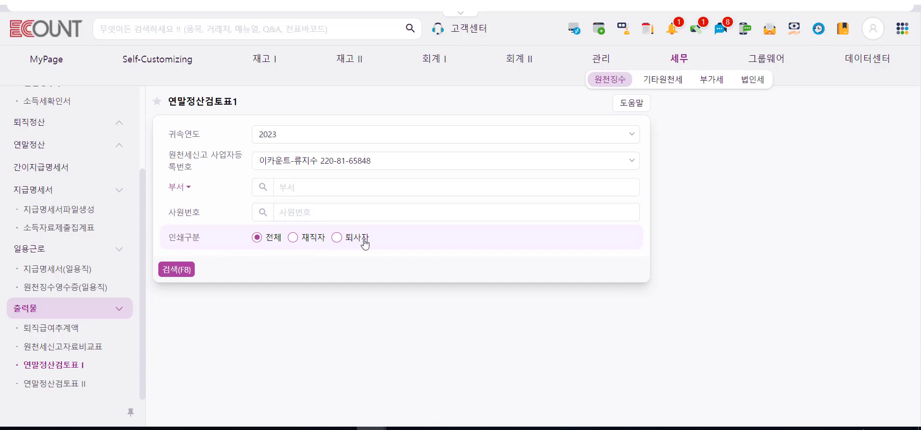
left_click(307, 244)
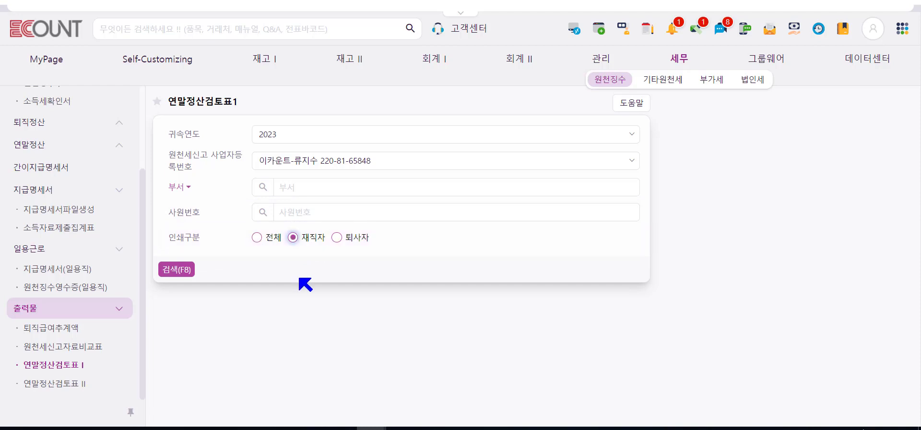
left_click(176, 269)
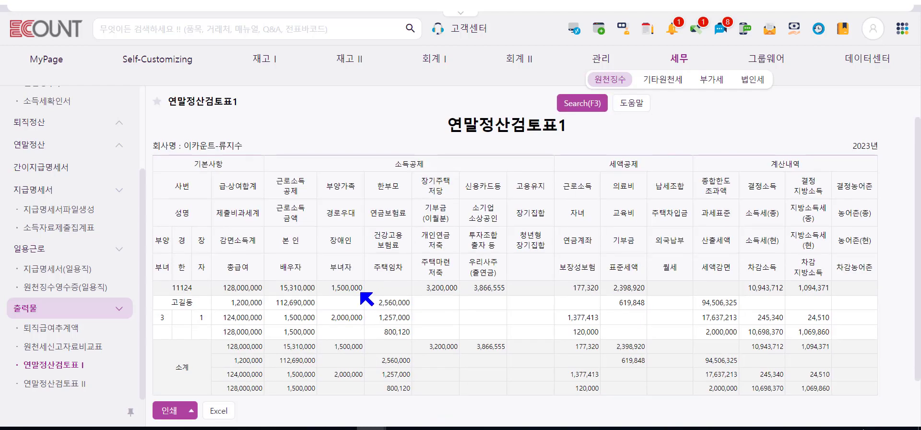
Examine the 차감소득 amounts under 계산내역 for the employee and in the 소계 rows of the report.
scroll(367, 301, "down", 1)
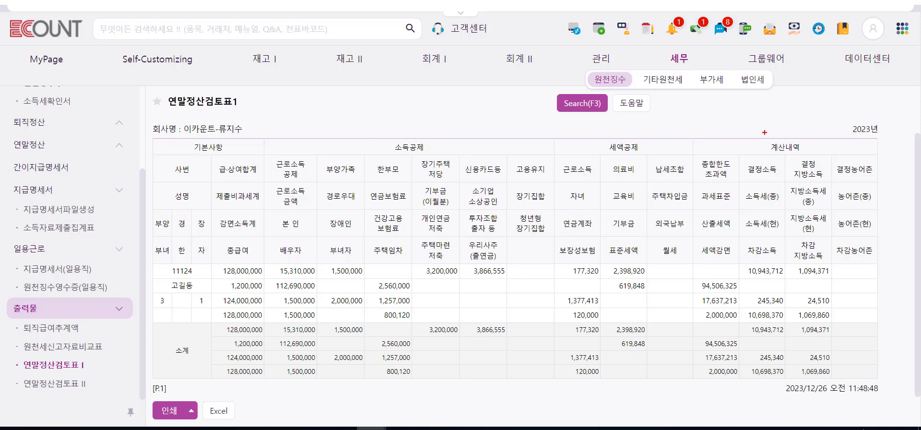
left_click_drag(767, 133, 812, 158)
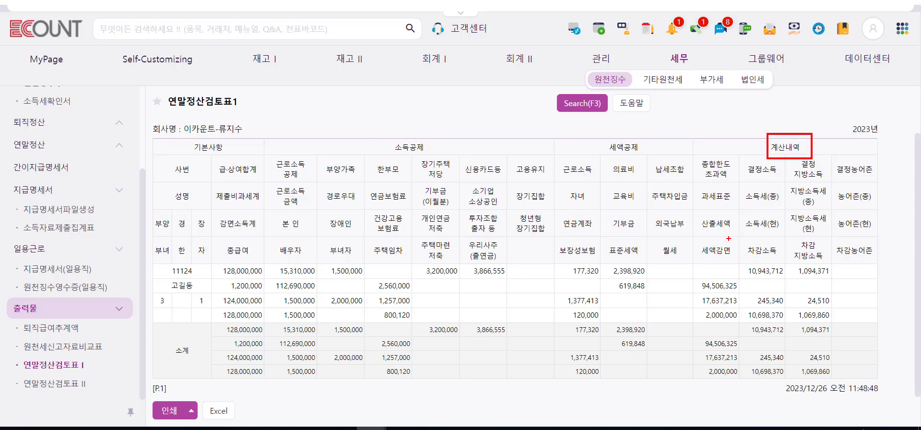
left_click_drag(733, 233, 794, 263)
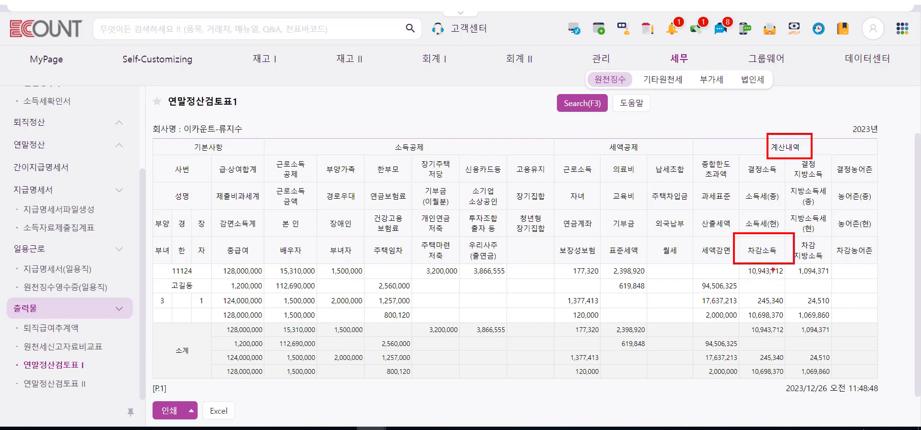
left_click_drag(742, 306, 786, 322)
left_click_drag(167, 335, 197, 365)
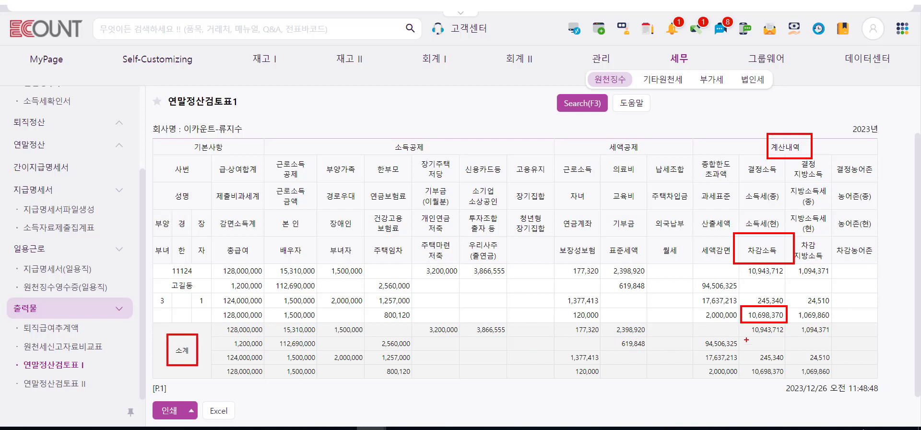
mouse_move(741, 321)
left_mouse_down()
mouse_move(792, 378)
mouse_move(785, 376)
left_mouse_up()
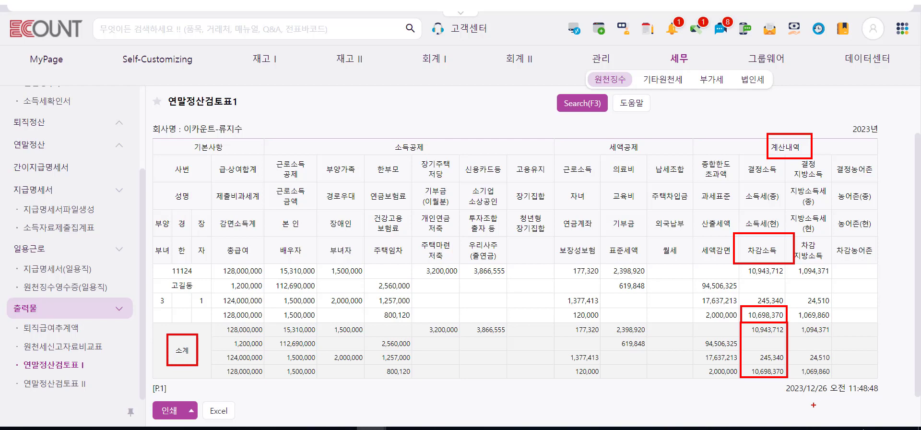
key("Escape")
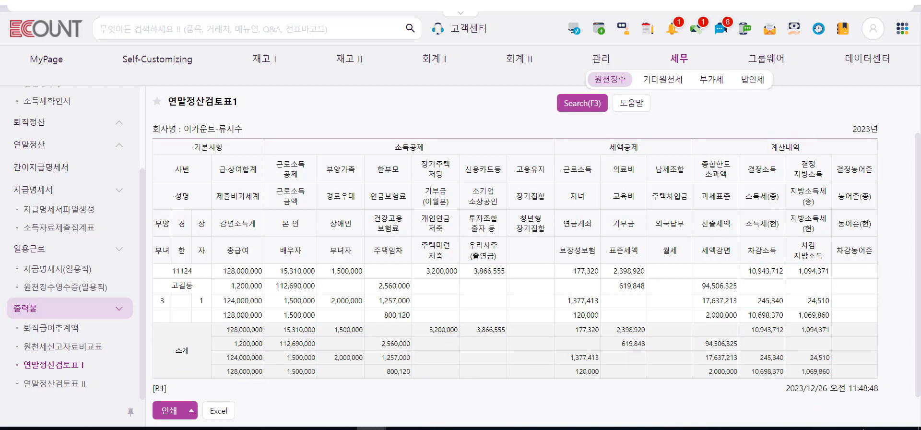
Run the 연말정산검토표 II report for 귀속연도 2023 with 인쇄구분 set to 재직자.
left_click_drag(16, 370, 95, 396)
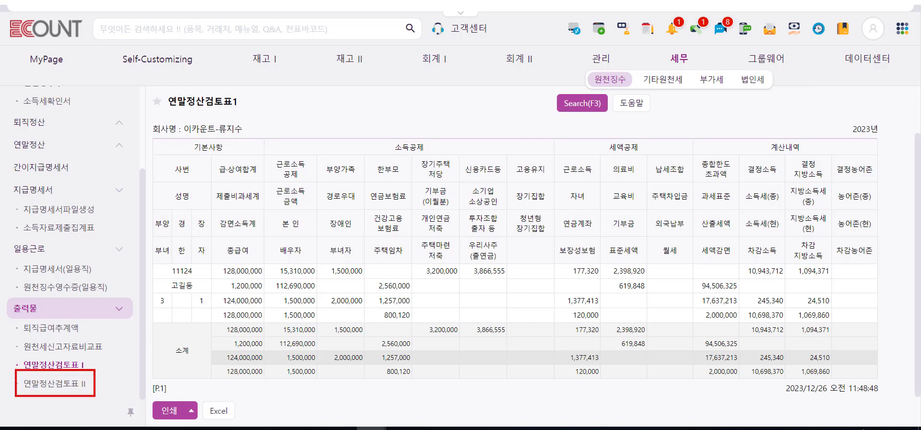
key("Escape")
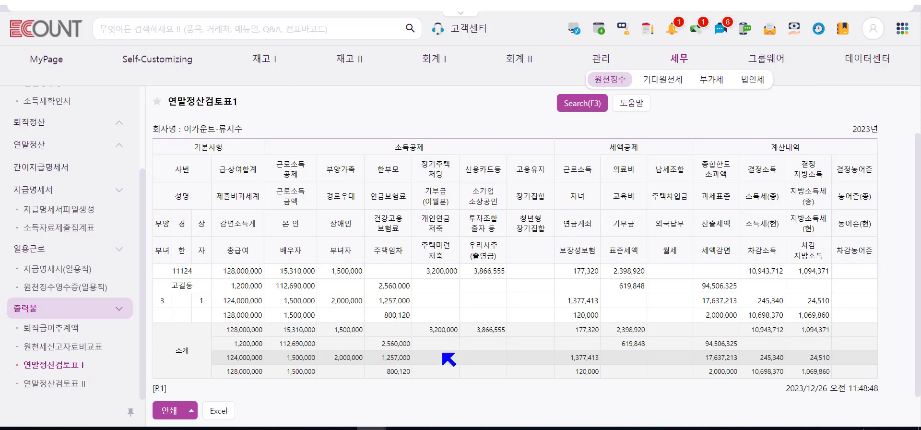
left_click(81, 384)
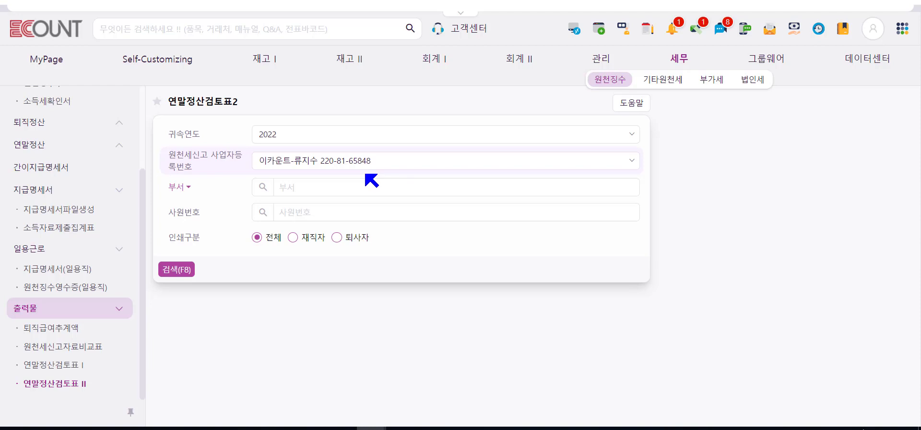
left_click(360, 137)
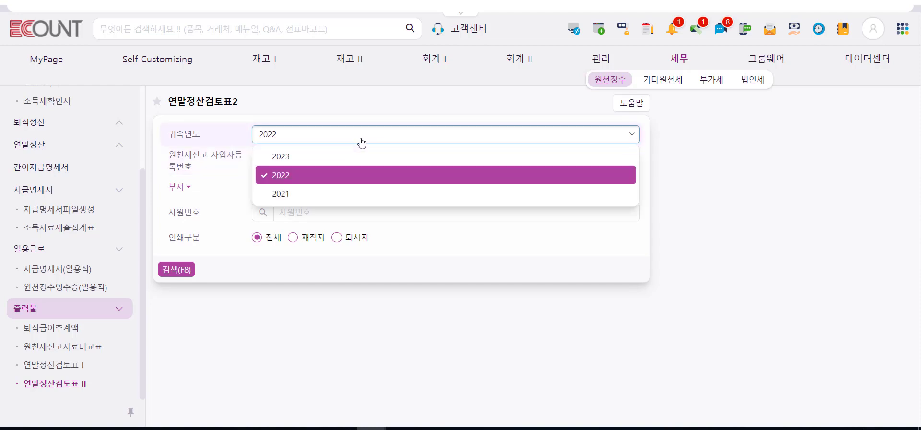
left_click(340, 160)
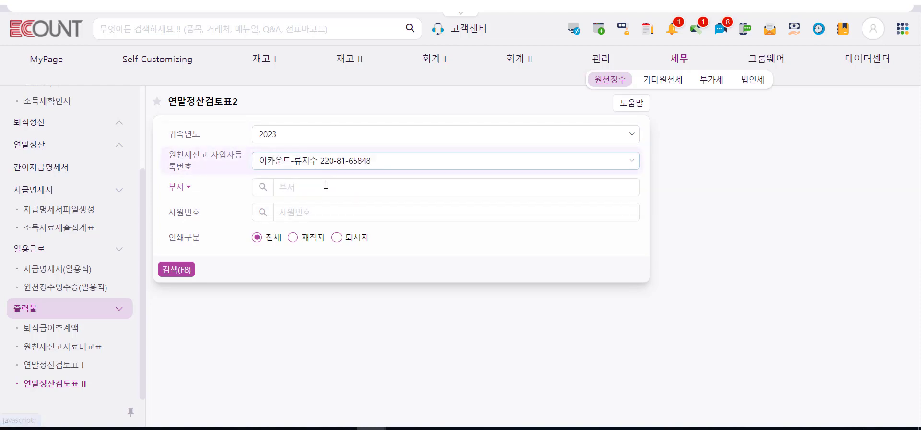
left_click(293, 237)
left_click(189, 264)
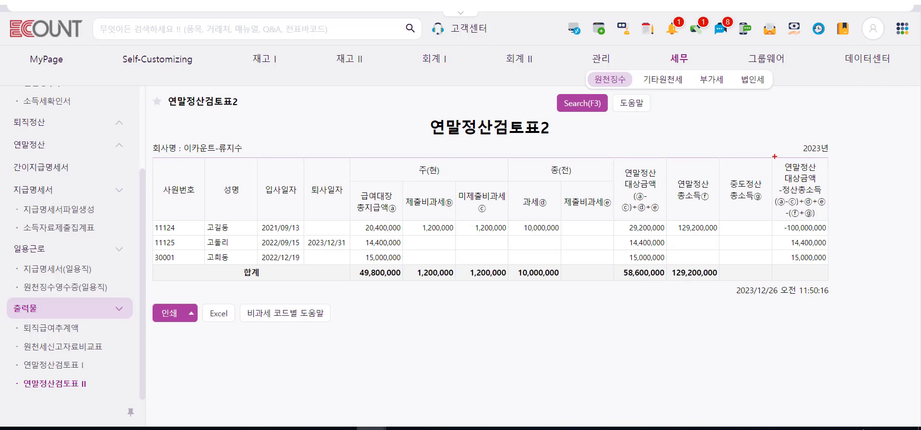
Examine each employee's difference between 연말정산 대상금액 and 정산총소득 in the report's last column.
mouse_move(774, 156)
left_mouse_down()
mouse_move(828, 216)
mouse_move(827, 264)
left_mouse_up()
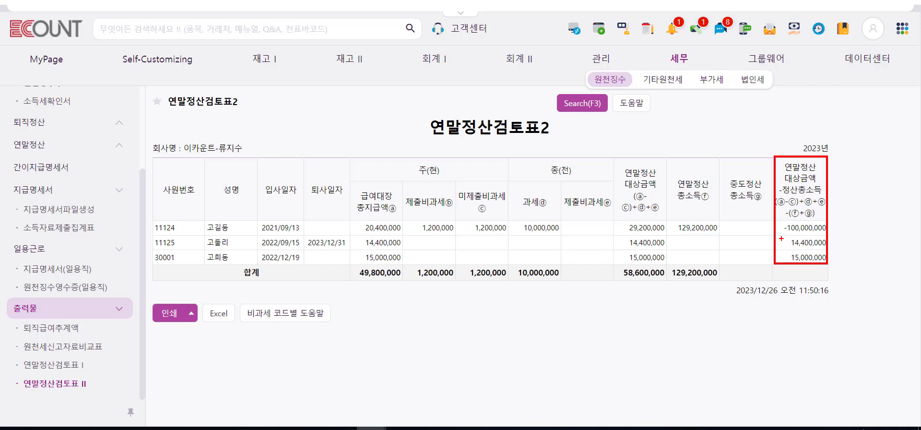
mouse_move(778, 236)
left_mouse_down()
mouse_move(781, 244)
mouse_move(784, 236)
left_mouse_up()
key("Escape")
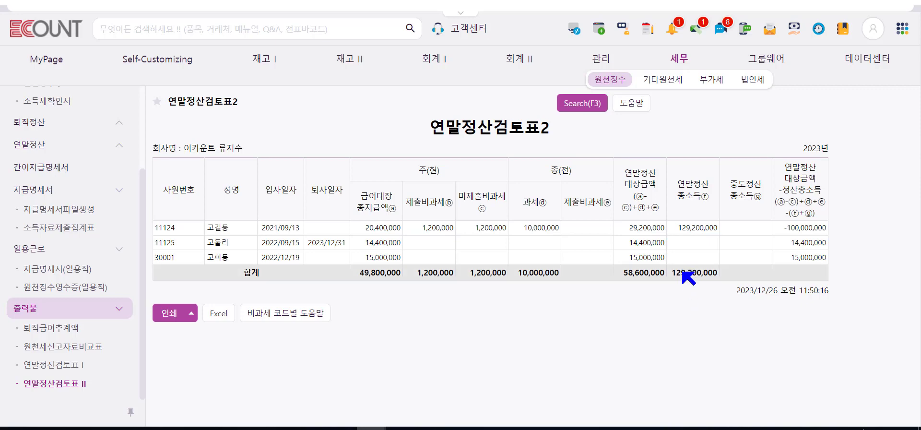
Open the payroll 공제등록 list and check the 연말정산 소득세 and 연말정산 주민세 items with their 계산식.
left_click(601, 60)
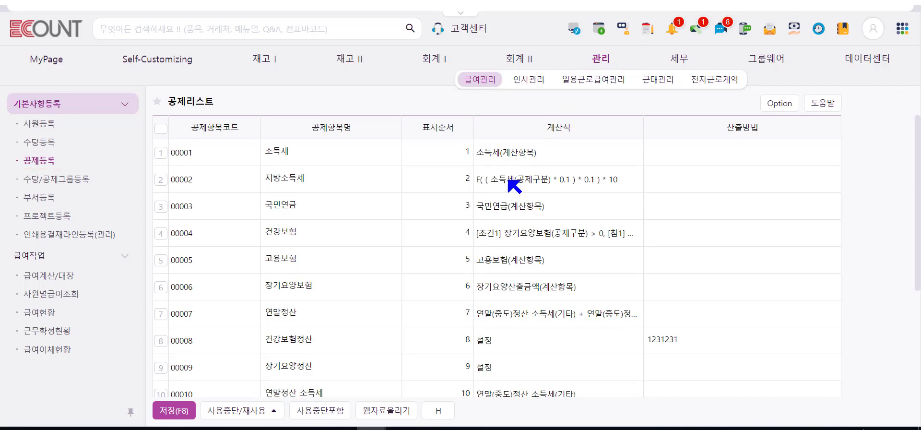
scroll(506, 194, "down", 3)
scroll(512, 199, "up", 2)
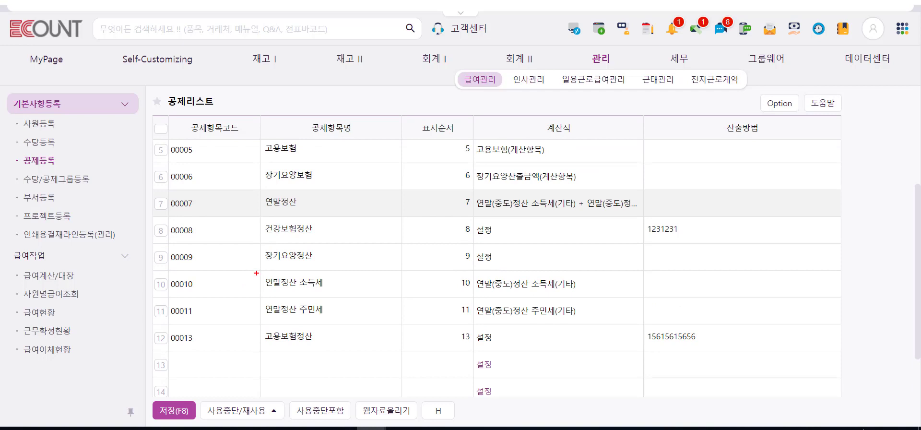
mouse_move(261, 270)
left_mouse_down()
mouse_move(291, 294)
mouse_move(377, 322)
mouse_move(552, 331)
mouse_move(638, 323)
left_mouse_up()
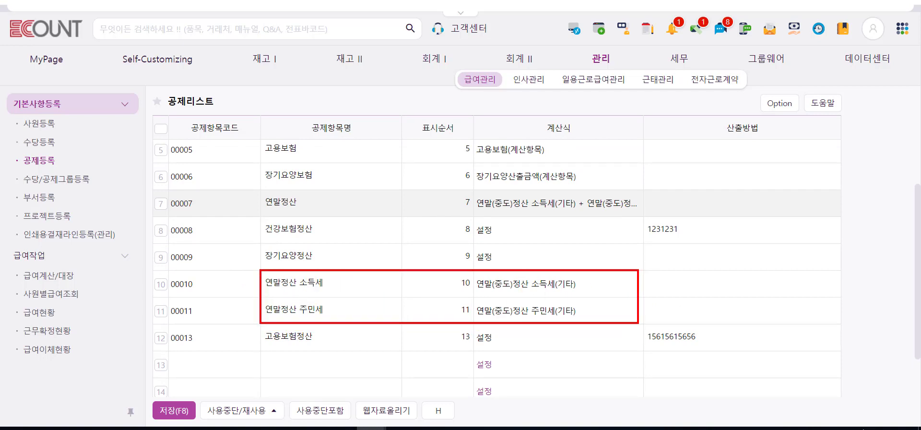
Check the empty row below 고용보험정산 in the deduction list for the new item's code, name and display order fields.
key("Escape")
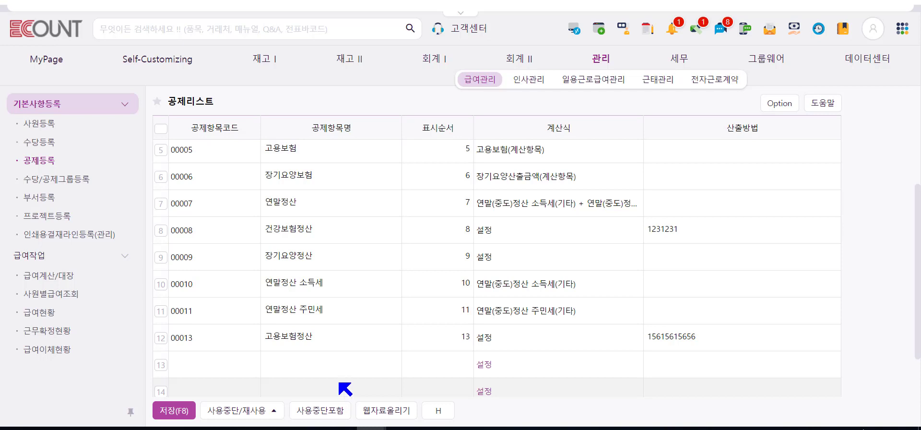
scroll(341, 399, "down", 1)
left_click(211, 311)
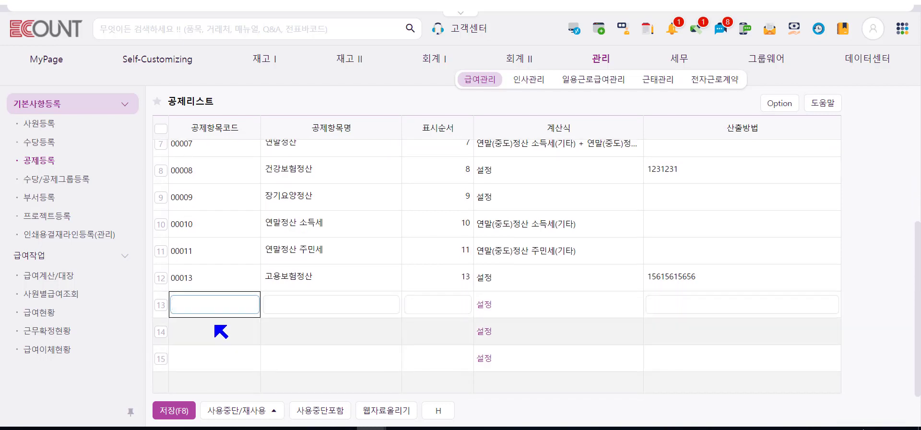
scroll(216, 326, "down", 1)
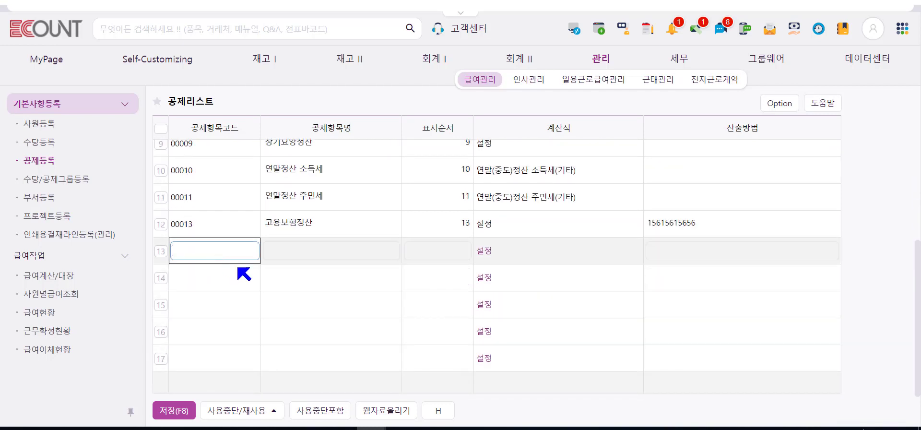
left_click(303, 250)
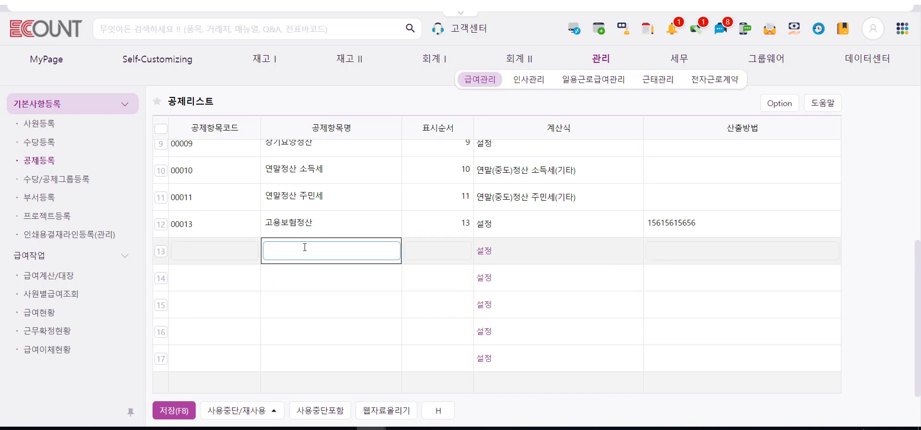
left_click(448, 254)
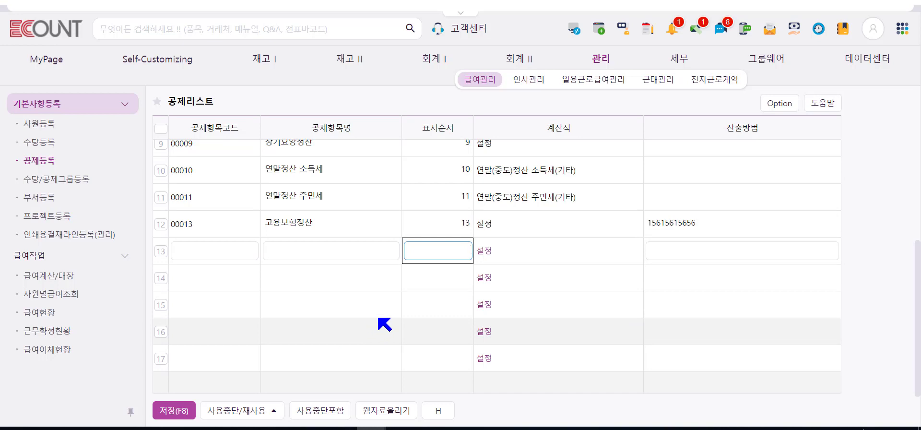
scroll(386, 324, "up", 2)
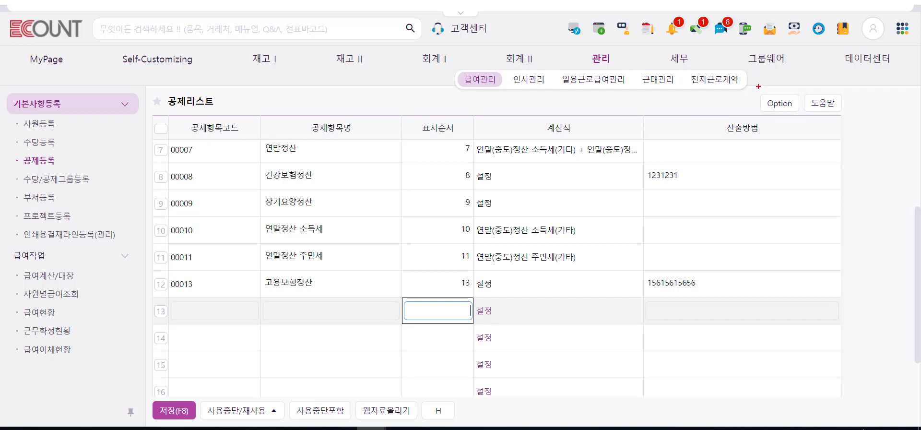
Open 수당/공제구분설정 and examine the linked items of 연말(중도)정산 소득세 and 연말(중도)정산 주민세.
left_click_drag(758, 86, 801, 119)
key("Escape")
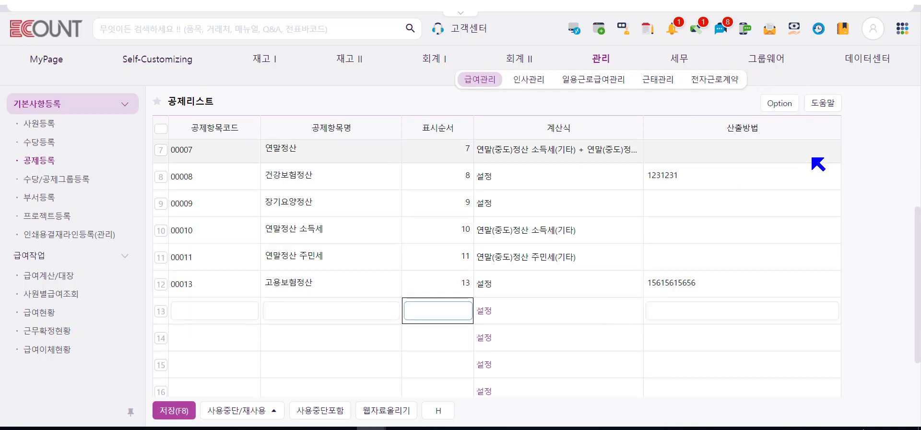
left_click(780, 102)
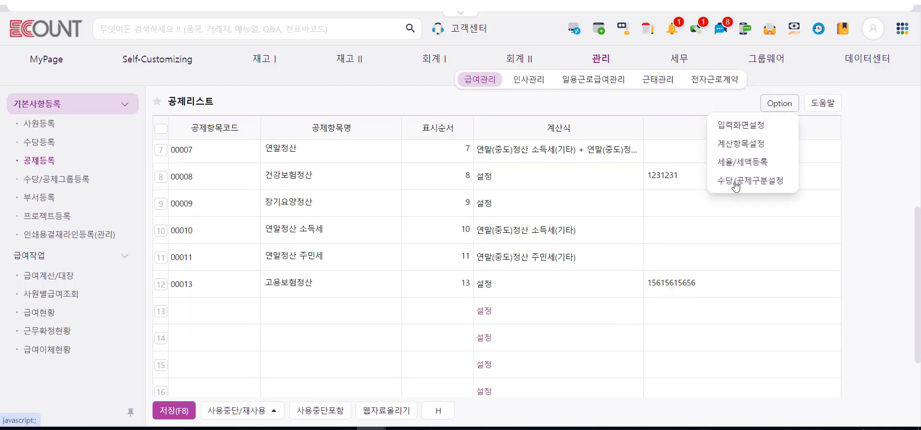
left_click(769, 186)
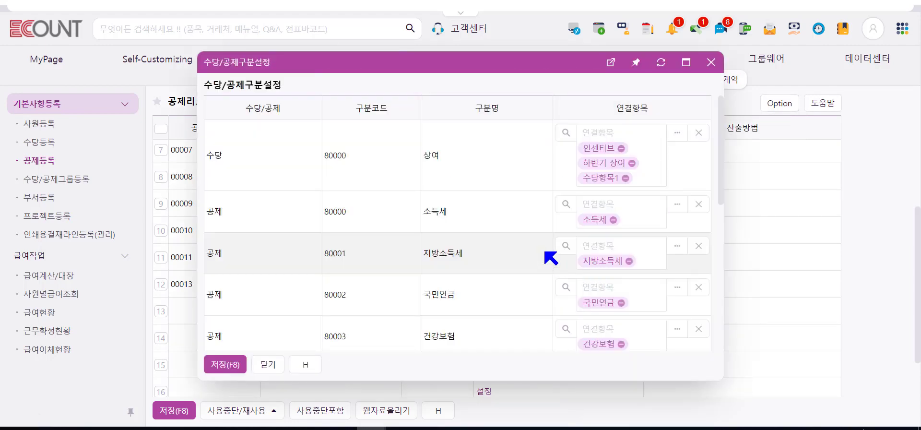
scroll(544, 259, "down", 6)
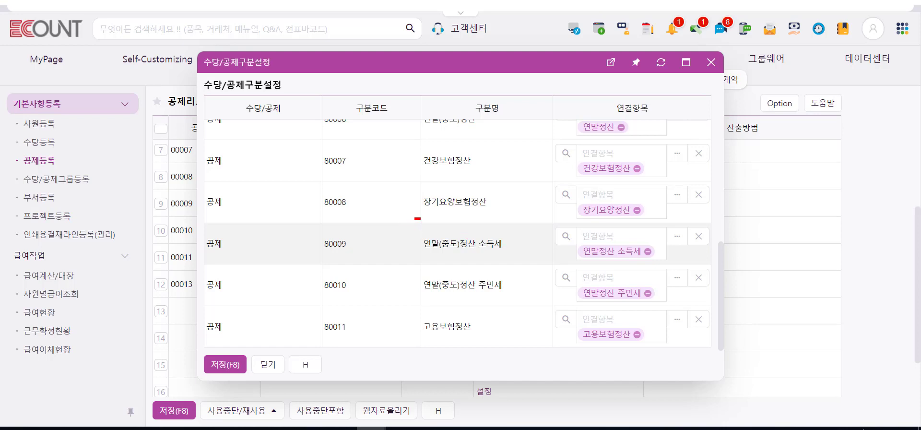
mouse_move(414, 218)
left_mouse_down()
mouse_move(523, 292)
mouse_move(709, 306)
left_mouse_up()
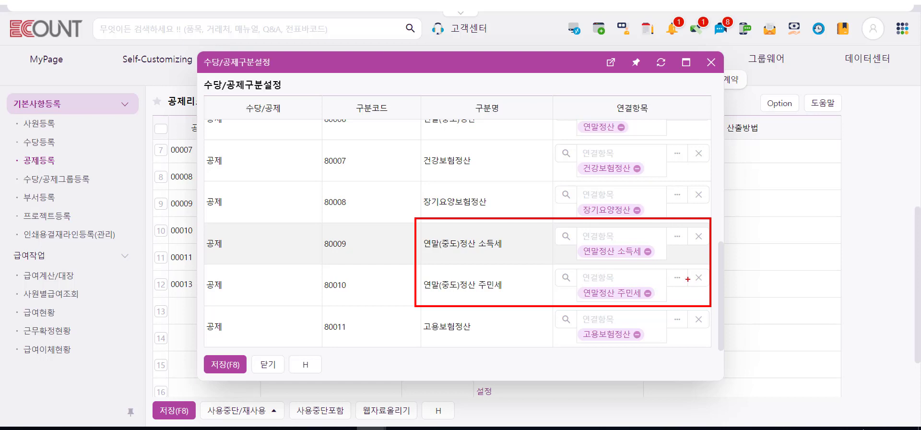
Remove the linked items from 연말(중도)정산 소득세 and 연말(중도)정산 주민세, and close the settings without saving.
key("Escape")
left_click(648, 251)
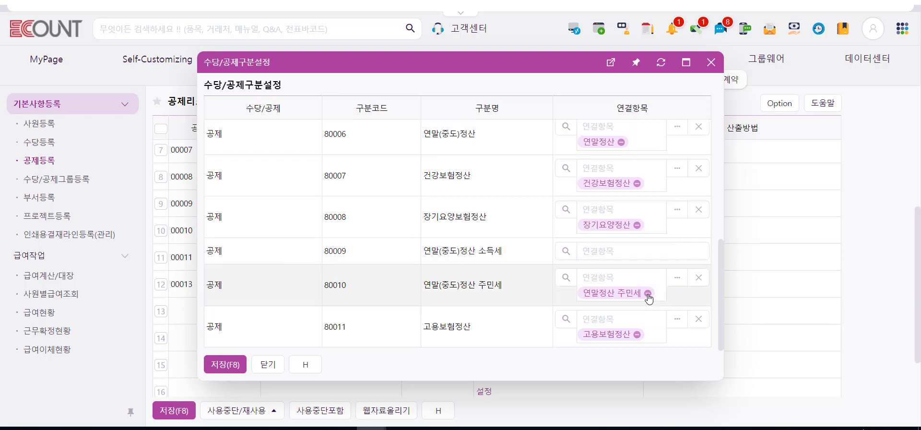
left_click(648, 293)
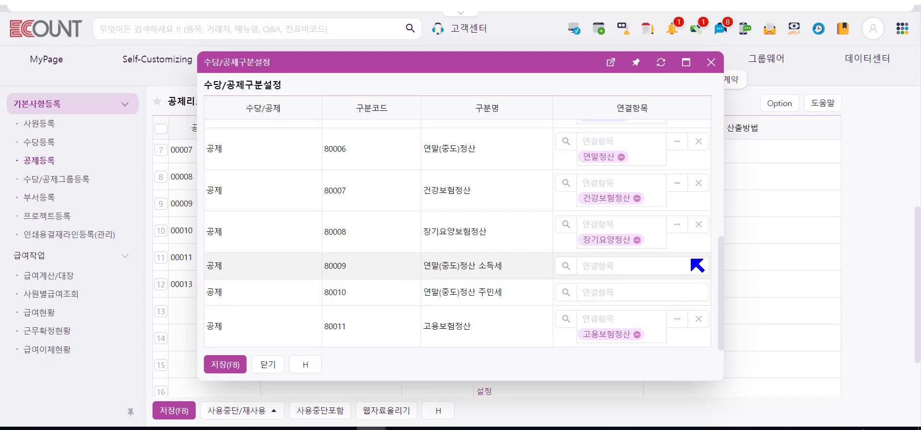
left_click(713, 65)
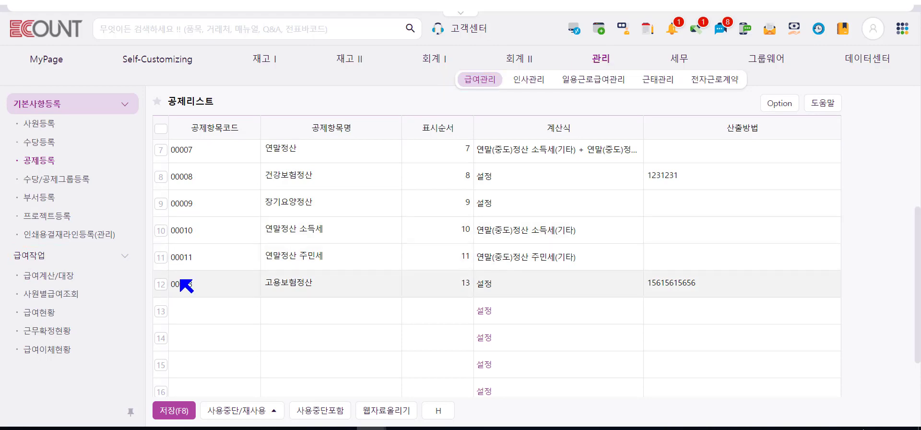
Open the payroll information of the 2024/01 -1 ledger in 급여계산/대장 and locate its 대상항목 setting.
left_click(83, 279)
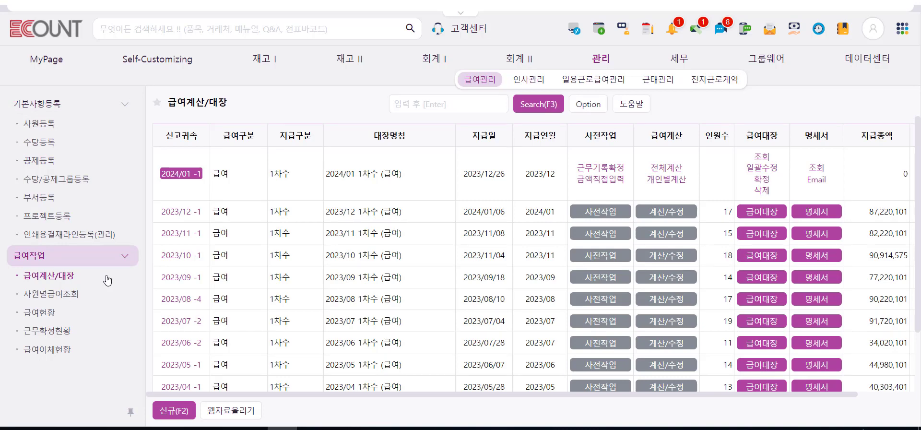
left_click(194, 173)
scroll(352, 221, "down", 1)
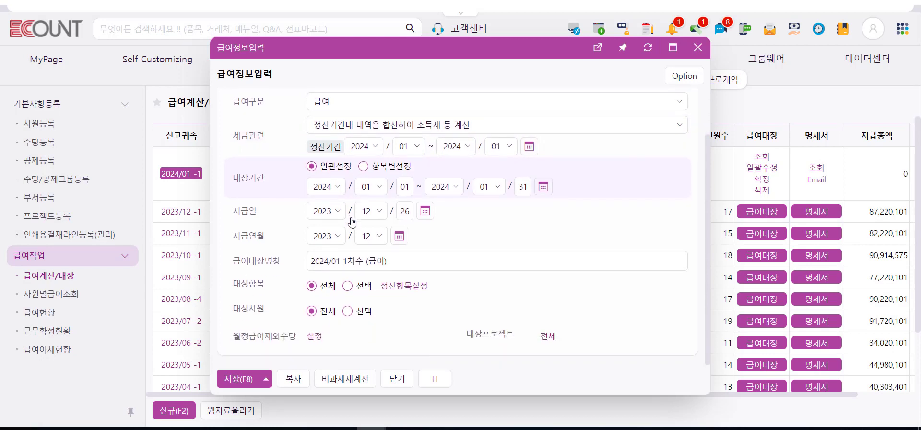
left_click_drag(221, 269, 287, 294)
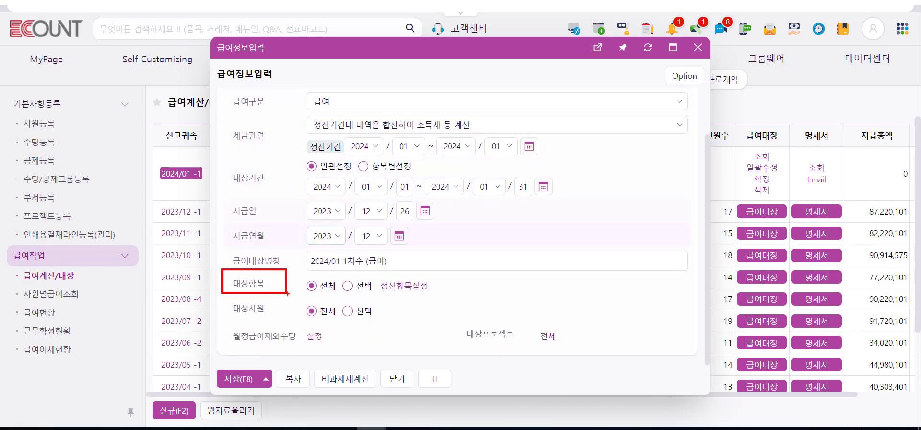
mouse_move(379, 271)
left_mouse_down()
mouse_move(405, 291)
mouse_move(440, 298)
left_mouse_up()
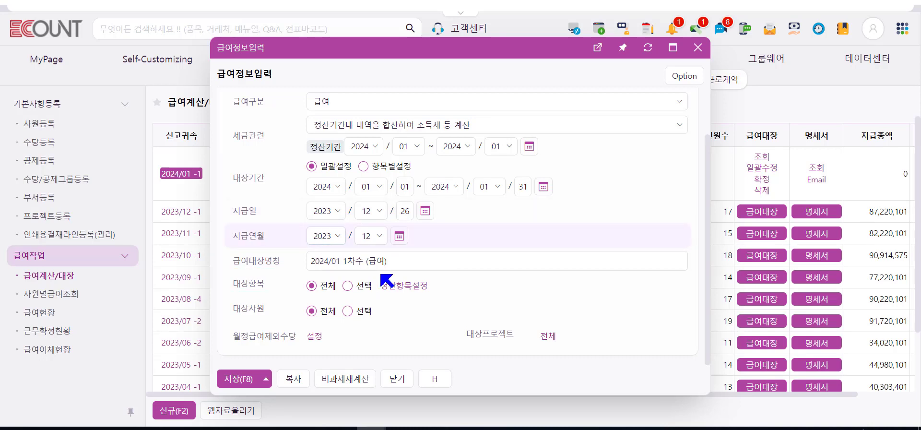
In 정산항목설정, enable 표시여부 for 연말정산 소득세 and 연말정산 주민세, and widen the window to show all columns.
left_click(405, 286)
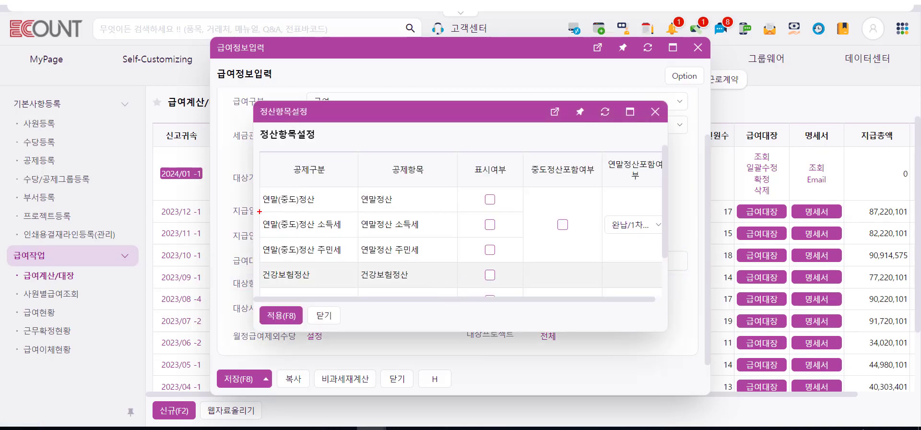
mouse_move(259, 211)
left_mouse_down()
mouse_move(362, 253)
mouse_move(522, 262)
left_mouse_up()
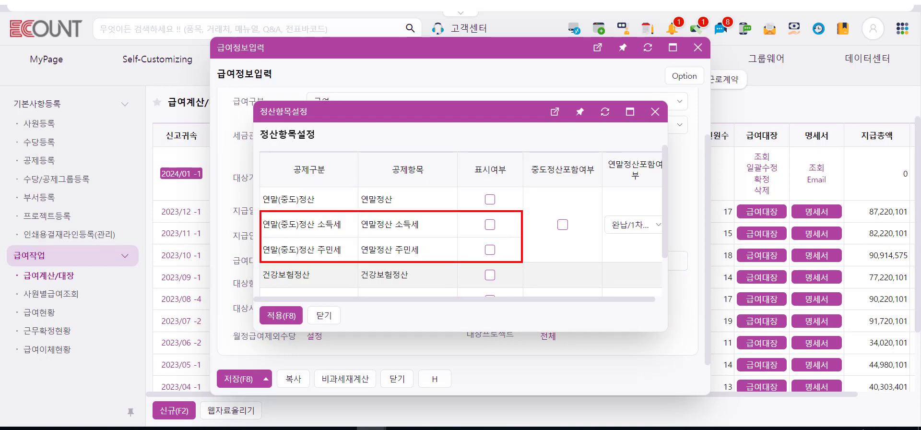
left_click(489, 224)
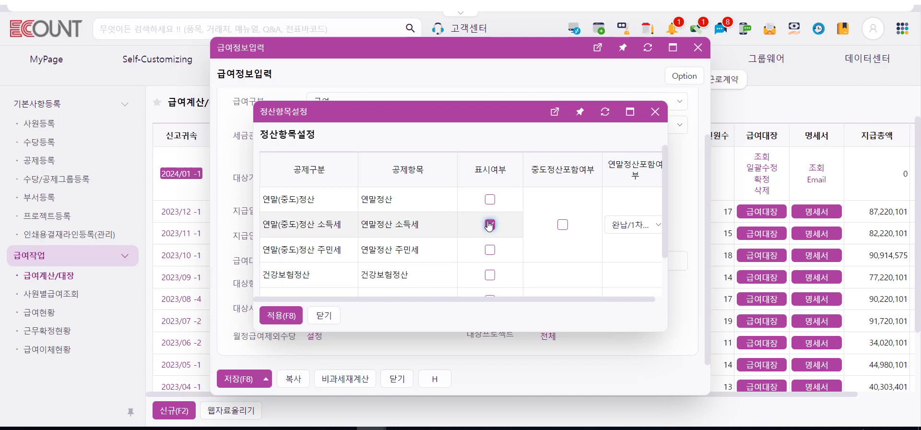
left_click(490, 249)
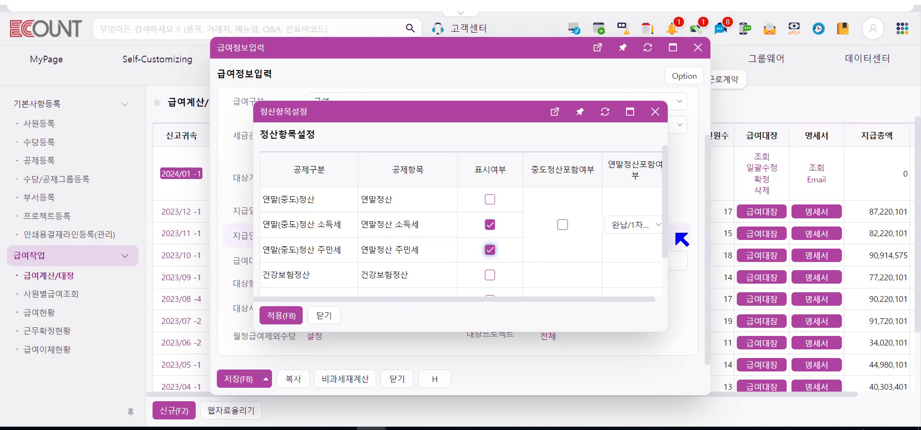
left_click_drag(672, 235, 700, 235)
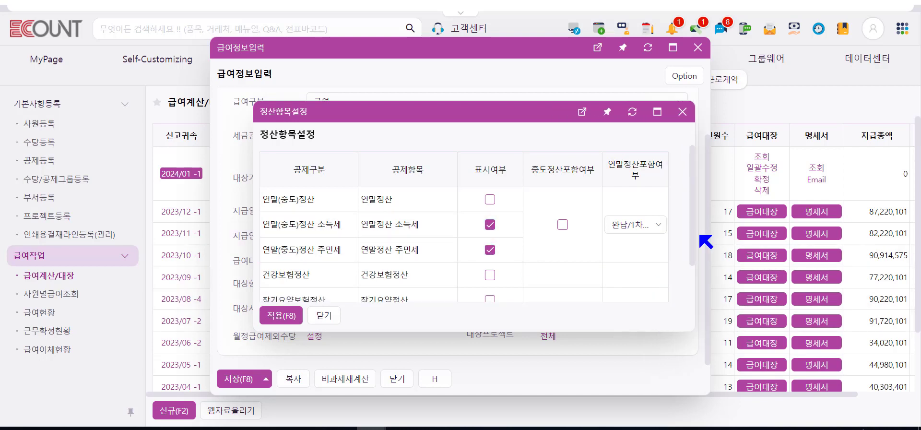
Switch 연말정산포함여부 to 안함 and back to 완납/1차분납, and turn 중도정산포함여부 on and off again.
left_click(641, 229)
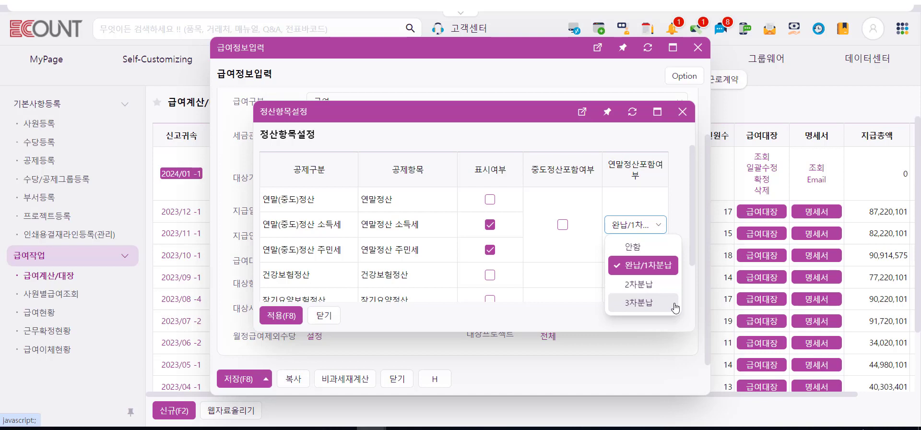
left_click(666, 250)
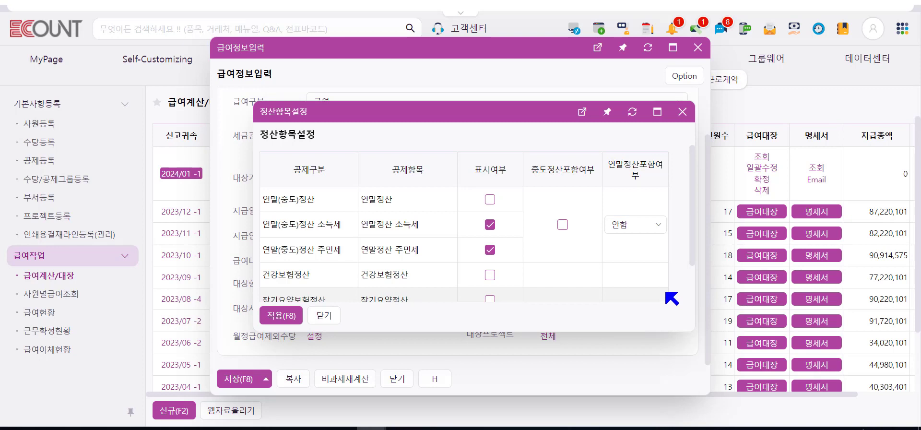
left_click(642, 229)
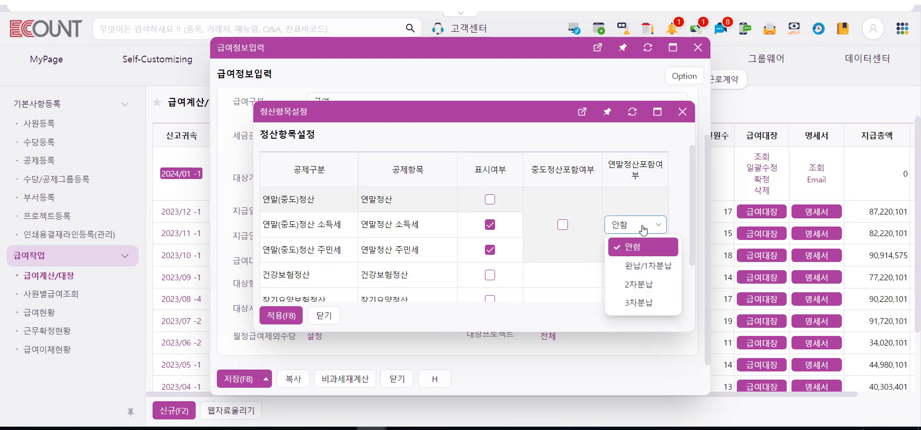
left_click(661, 266)
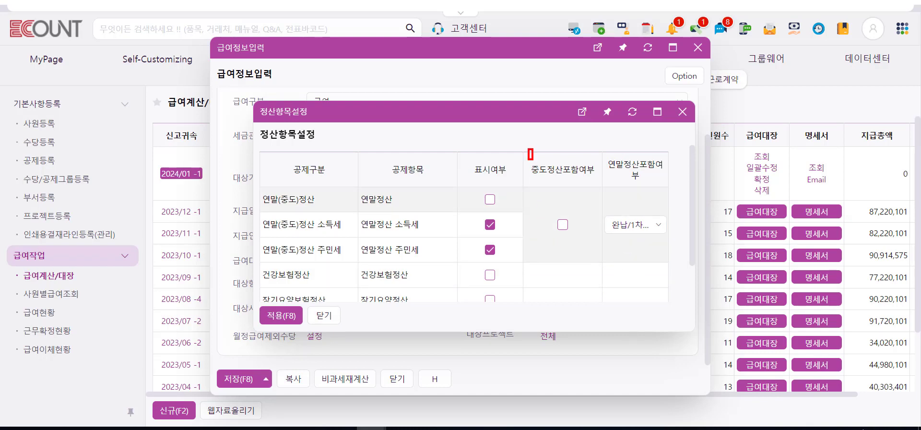
mouse_move(528, 149)
left_mouse_down()
mouse_move(600, 237)
mouse_move(599, 262)
left_mouse_up()
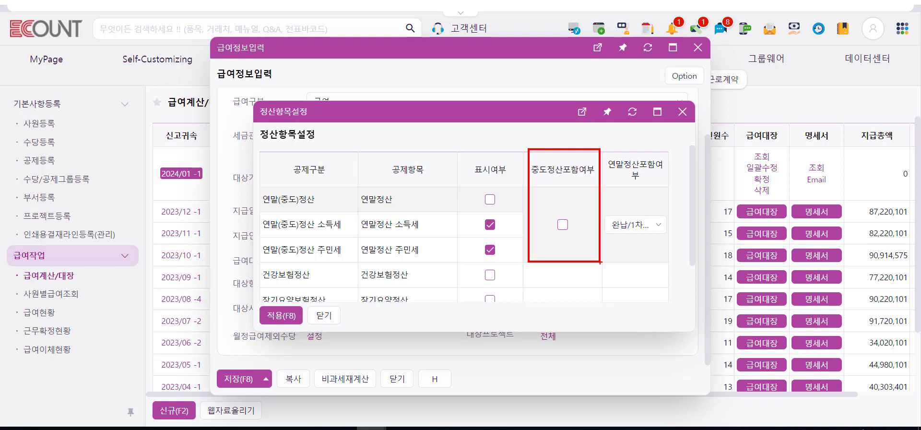
left_click(563, 225)
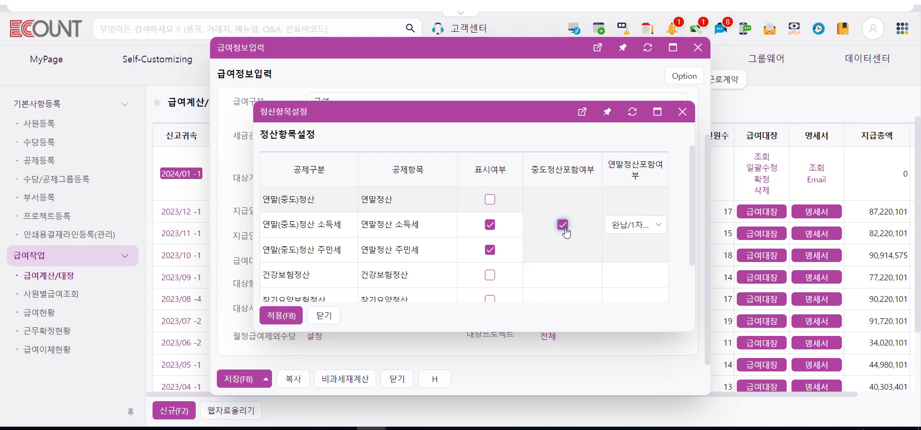
left_click(564, 227)
Apply the settlement item settings and save the payroll information of the 2024/01 1차수 ledger.
left_click(281, 315)
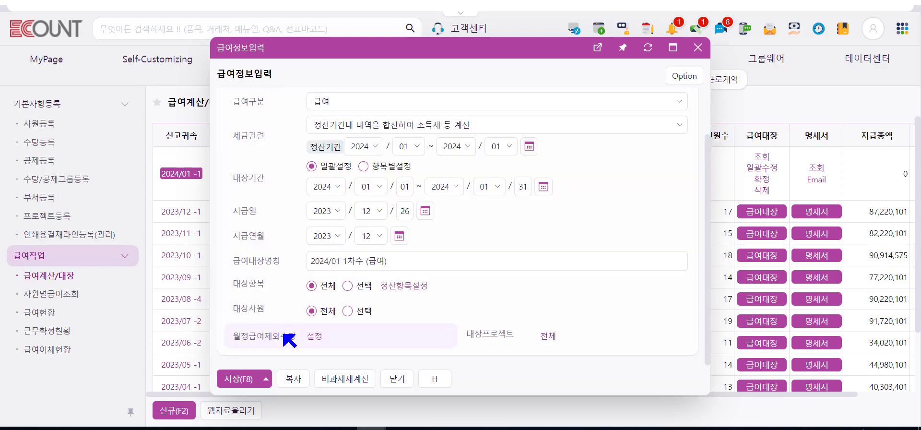
left_click(240, 390)
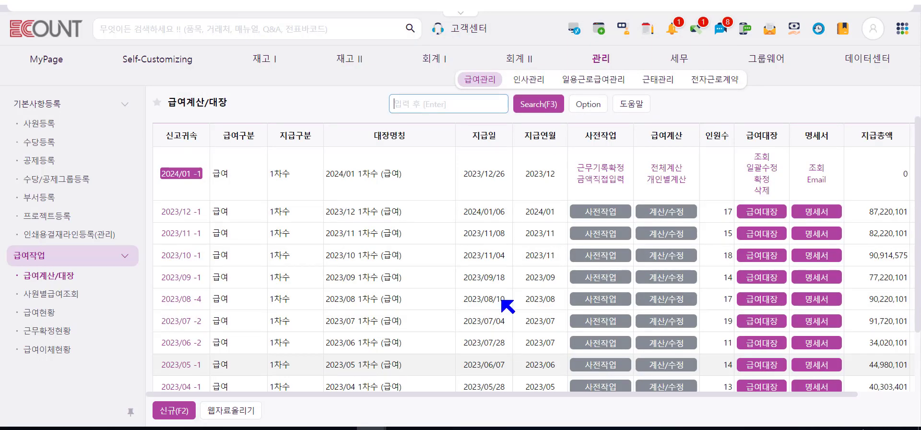
Run 전체계산 for the 2024/01 -1 payroll and check the 연말정산 소득세 and 연말정산 주민세 amounts in the 급여대장.
mouse_move(610, 259)
left_click(672, 168)
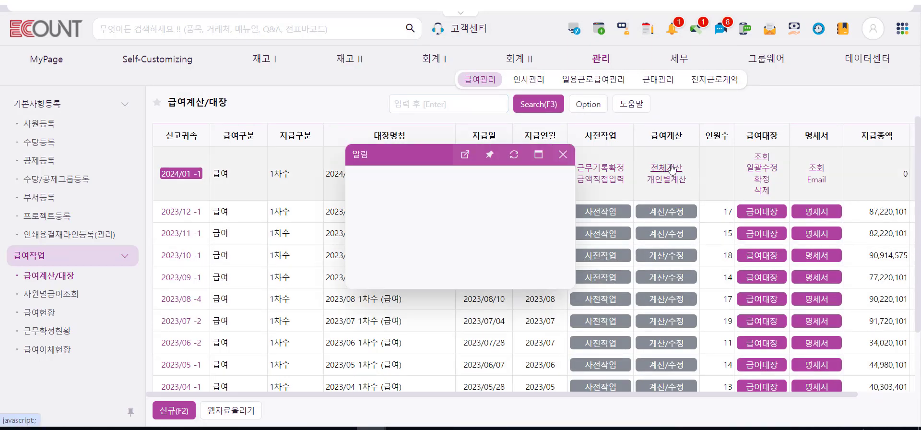
left_click(368, 272)
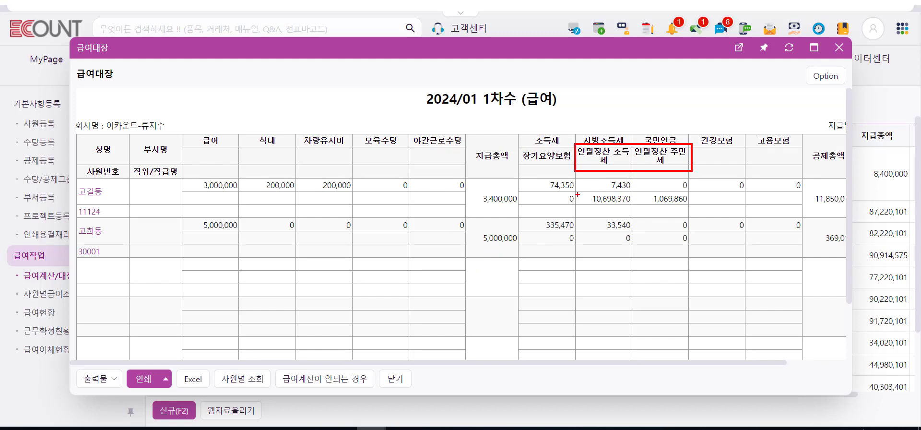
mouse_move(577, 194)
left_mouse_down()
mouse_move(693, 205)
mouse_move(684, 205)
left_mouse_up()
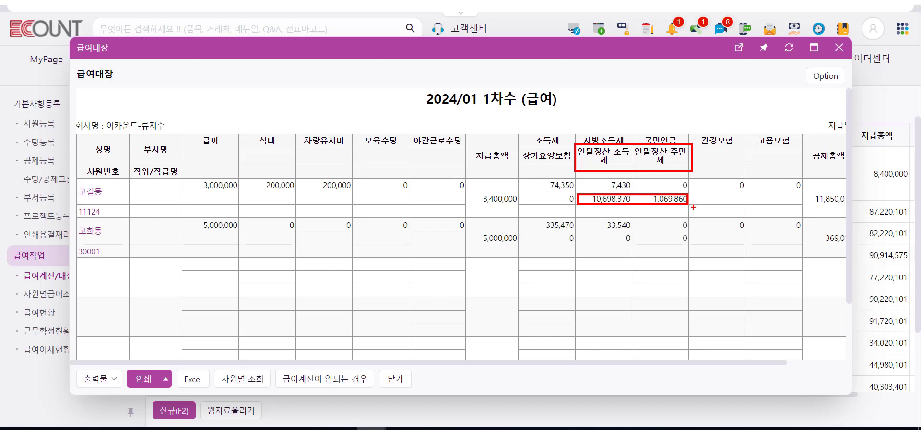
key("Escape")
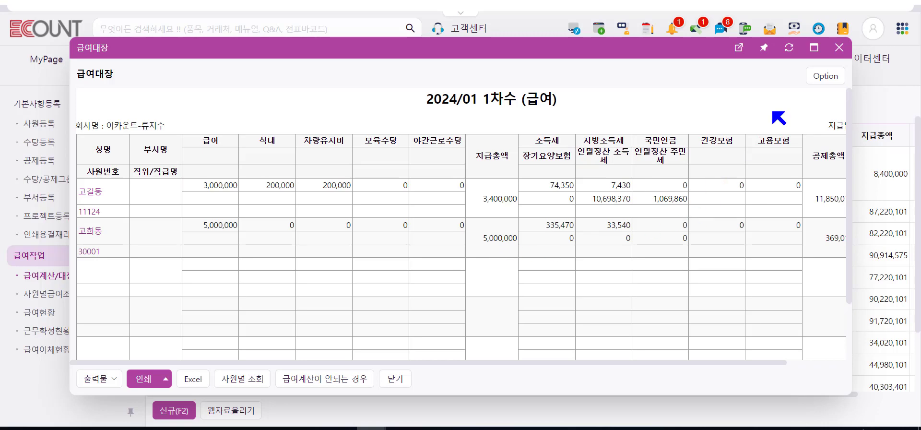
Close the 급여대장 and start a new 원천징수이행상황신고서 in the withholding tax section.
left_click(838, 50)
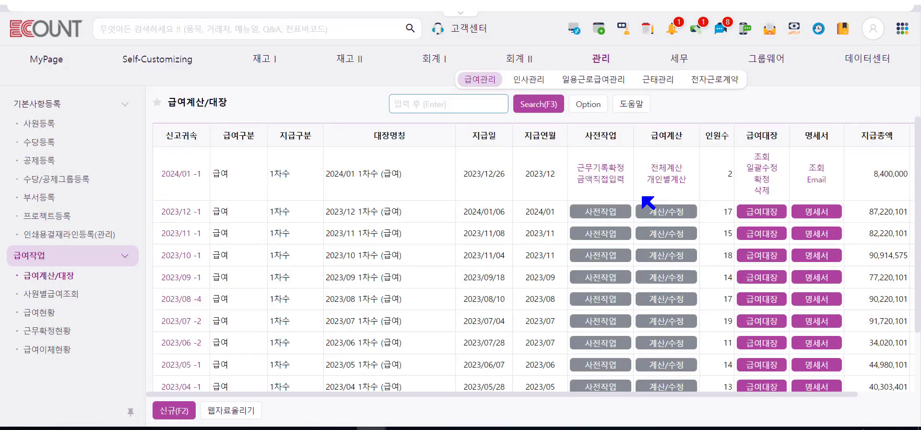
left_click(643, 197)
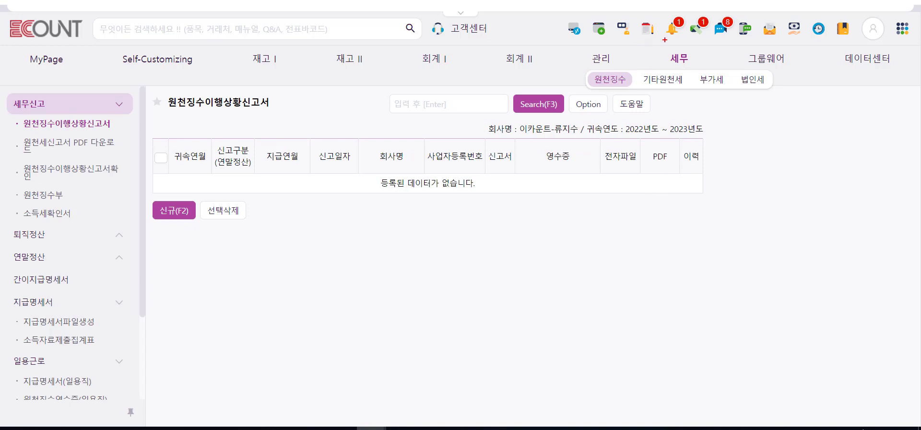
left_click_drag(585, 71, 627, 91)
mouse_move(6, 93)
left_mouse_down()
mouse_move(56, 119)
mouse_move(127, 133)
left_mouse_up()
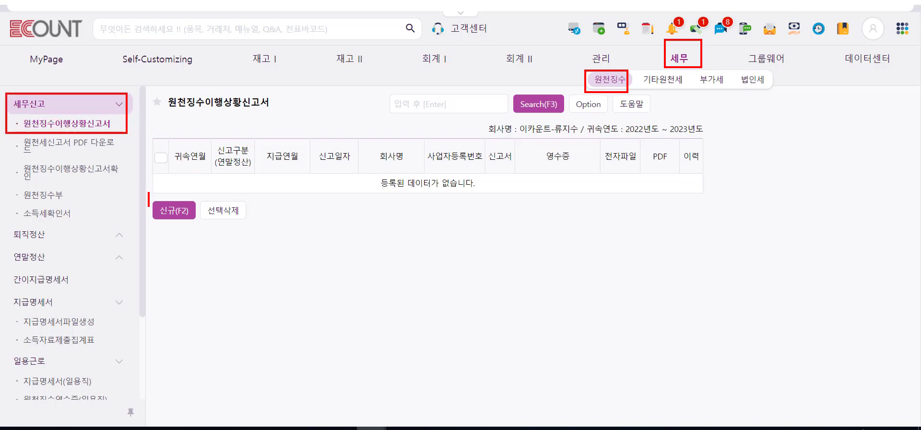
mouse_move(149, 207)
left_mouse_down()
mouse_move(183, 232)
mouse_move(201, 234)
left_mouse_up()
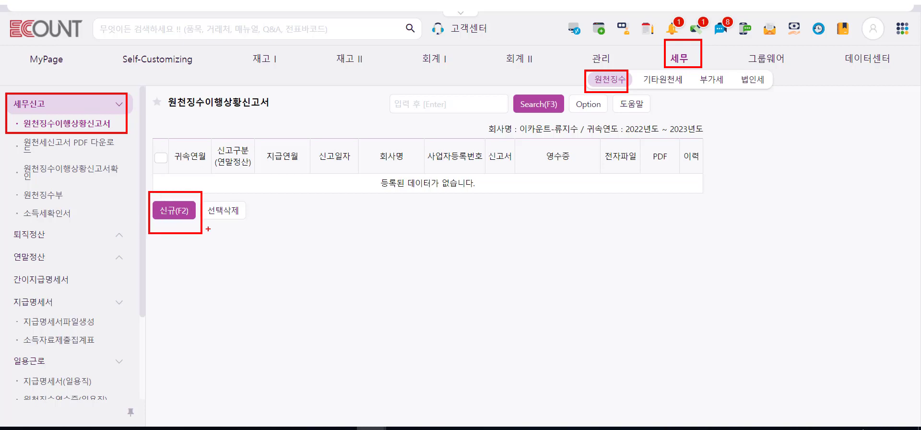
key("Escape")
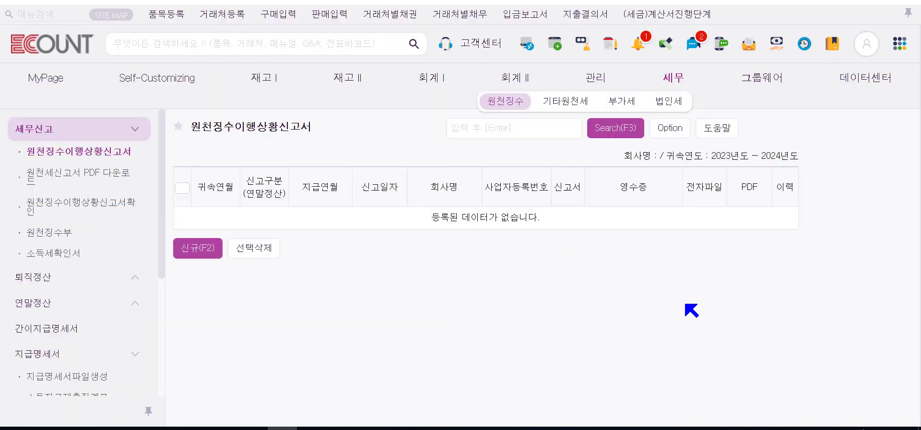
left_click(214, 249)
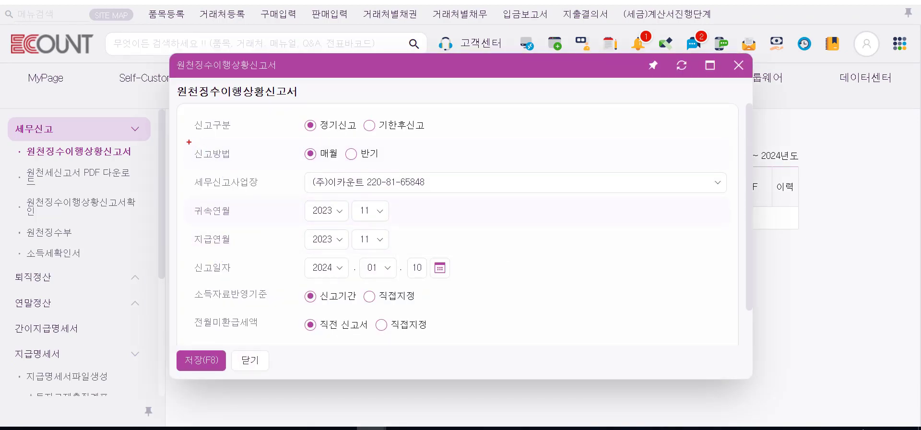
left_click_drag(188, 139, 406, 169)
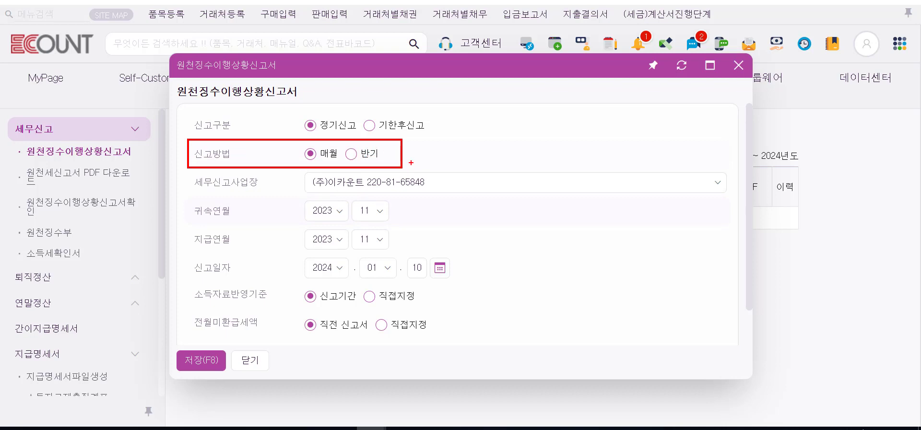
key("Escape")
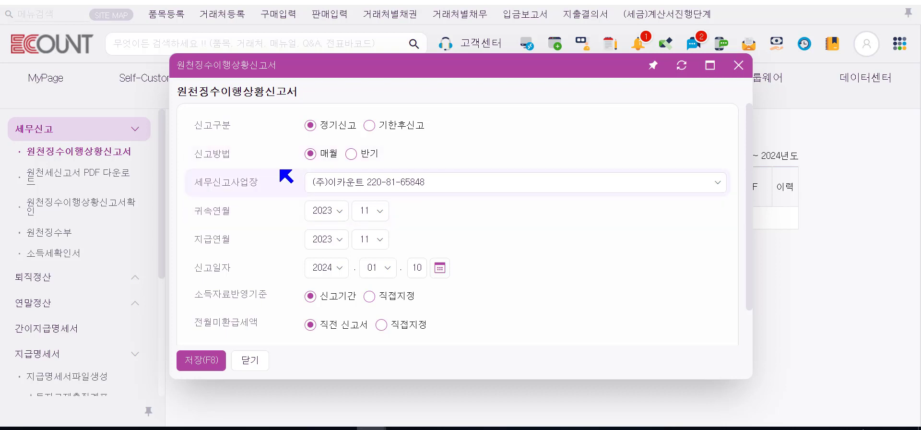
Set both the 귀속연월 and the 지급연월 of the new 원천징수이행상황신고서 to 2024/02.
left_click(327, 214)
left_click(323, 231)
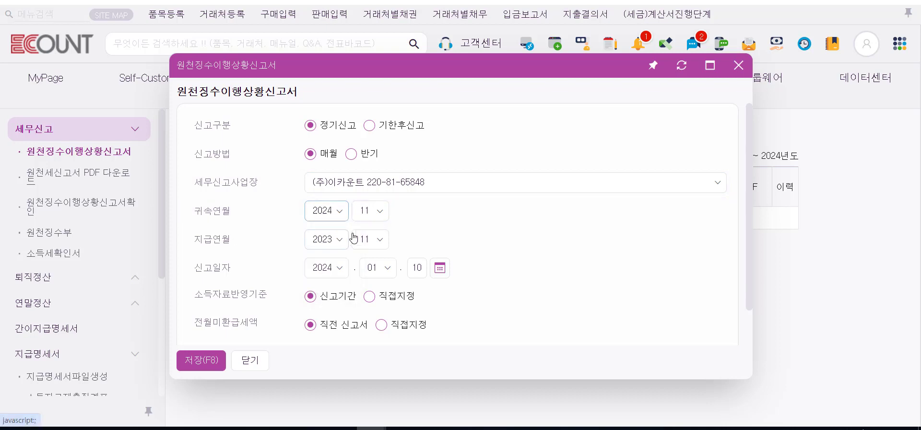
left_click(373, 218)
scroll(379, 340, "up", 2)
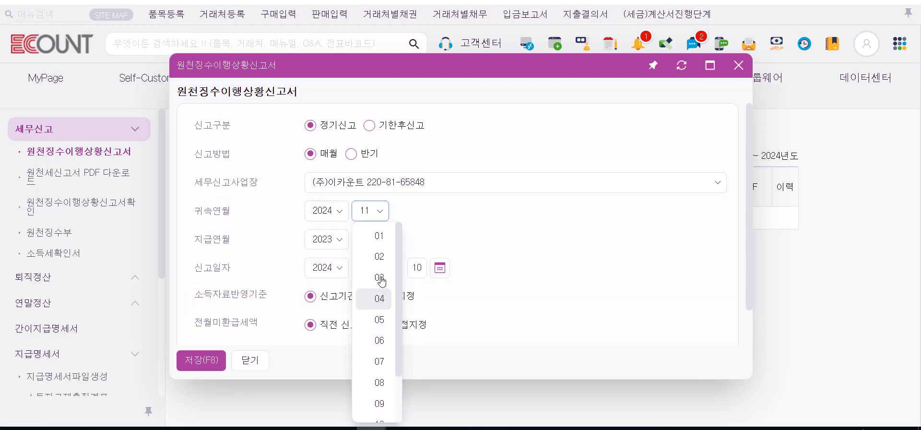
left_click(387, 262)
left_click(328, 239)
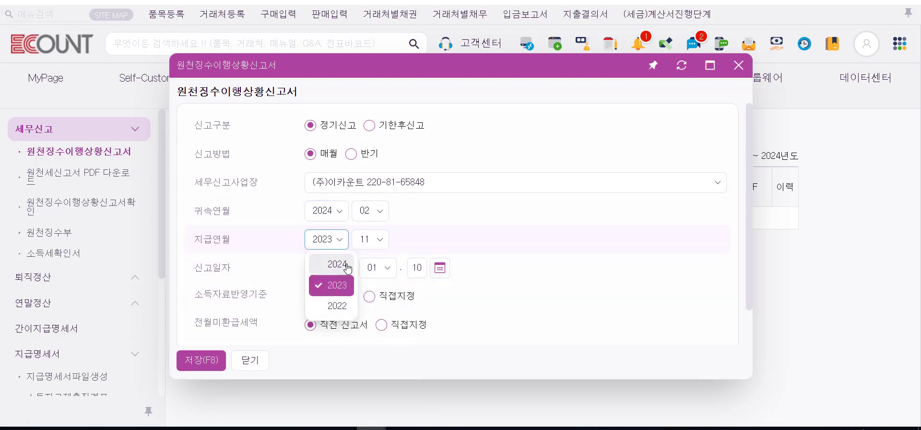
left_click(349, 263)
left_click(379, 239)
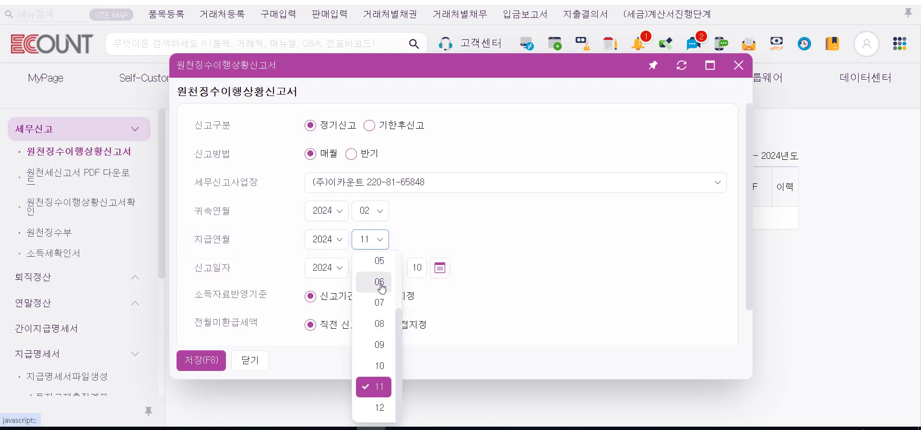
scroll(371, 294, "up", 3)
left_click(371, 289)
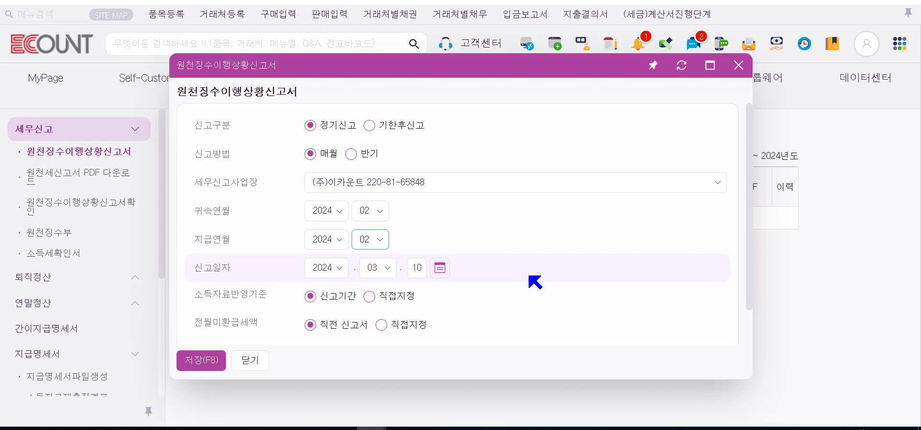
Switch the 귀속연월 month to 01 and back to 02.
left_click(380, 211)
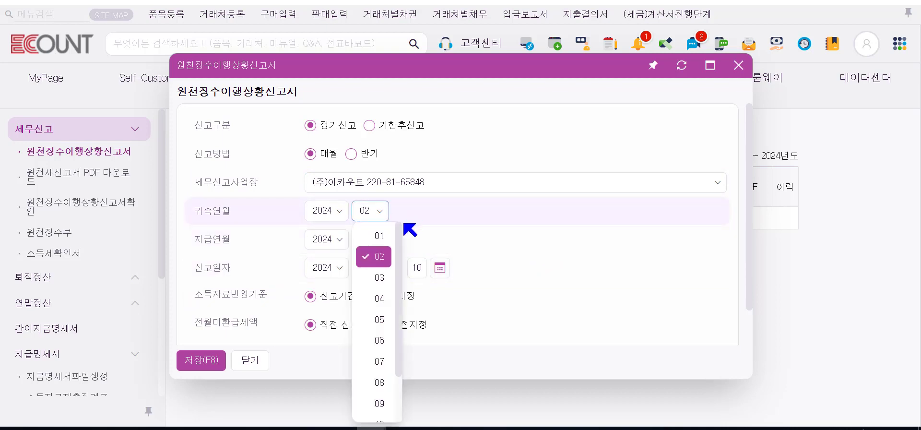
left_click(379, 235)
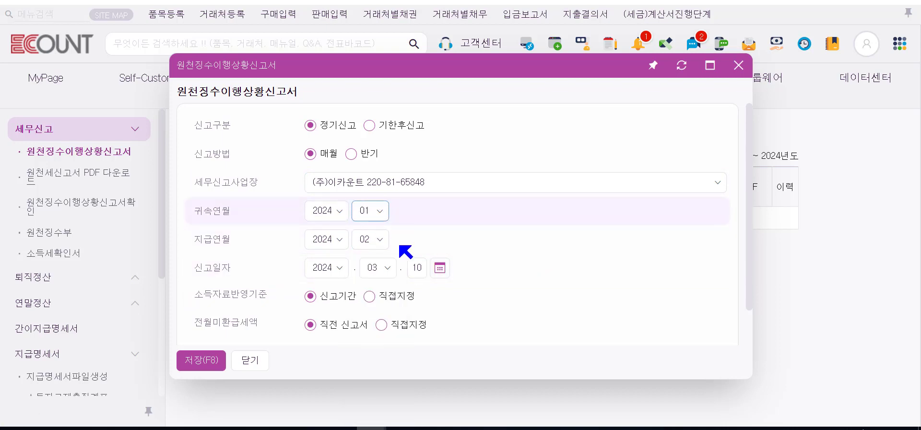
left_click(380, 210)
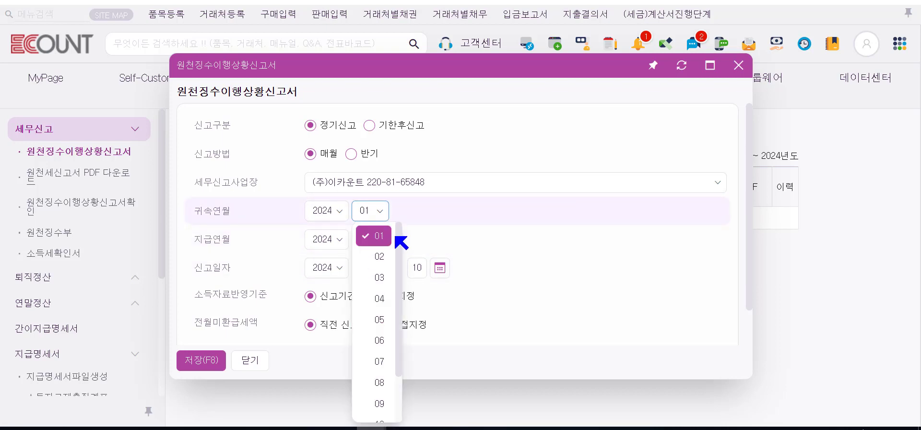
left_click(376, 256)
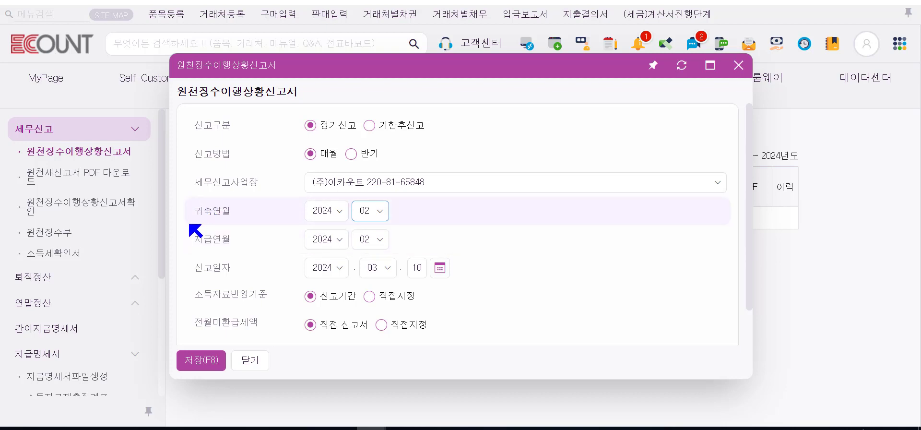
Switch 소득자료반영기준 to 직접지정, look through its income source fields from 급여대장 to 법인원천, and return it to 신고기간.
scroll(430, 241, "down", 1)
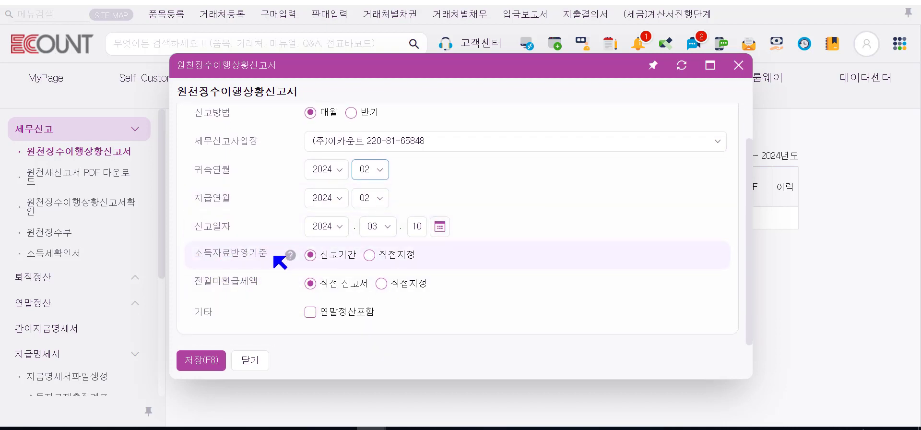
left_click(381, 257)
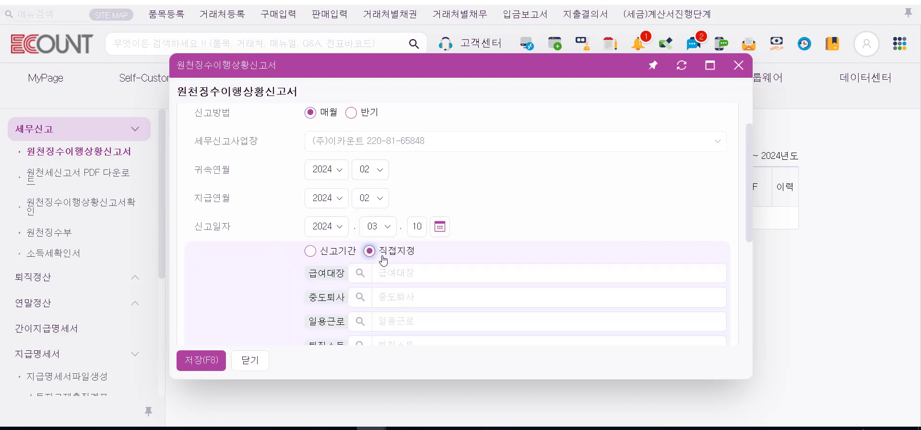
scroll(383, 261, "down", 3)
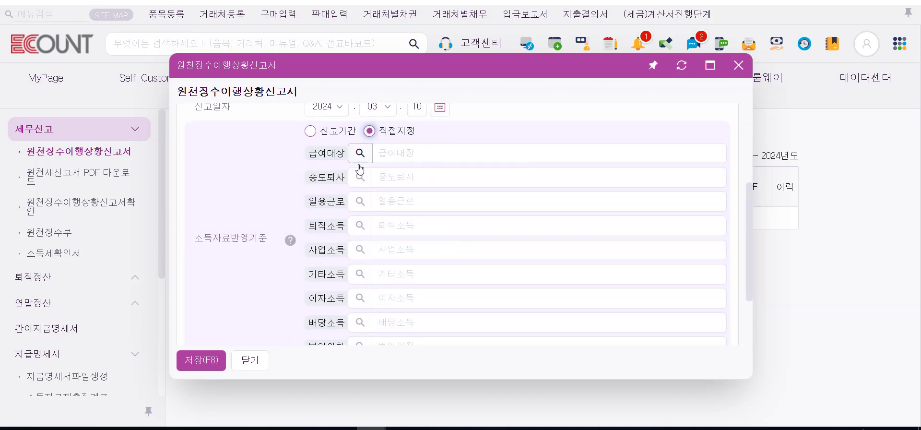
scroll(361, 242, "down", 1)
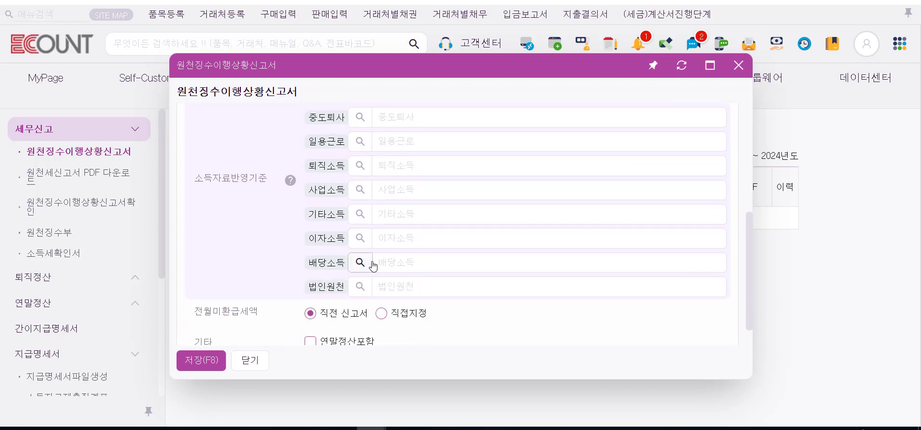
scroll(383, 260, "up", 2)
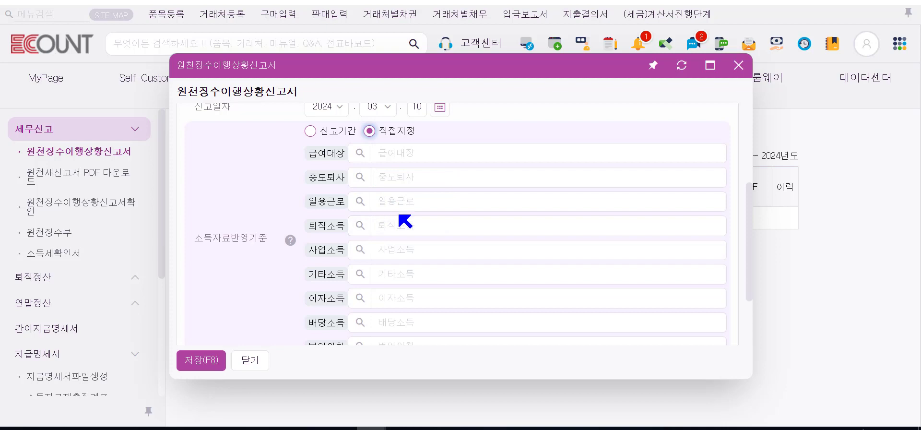
scroll(418, 222, "down", 1)
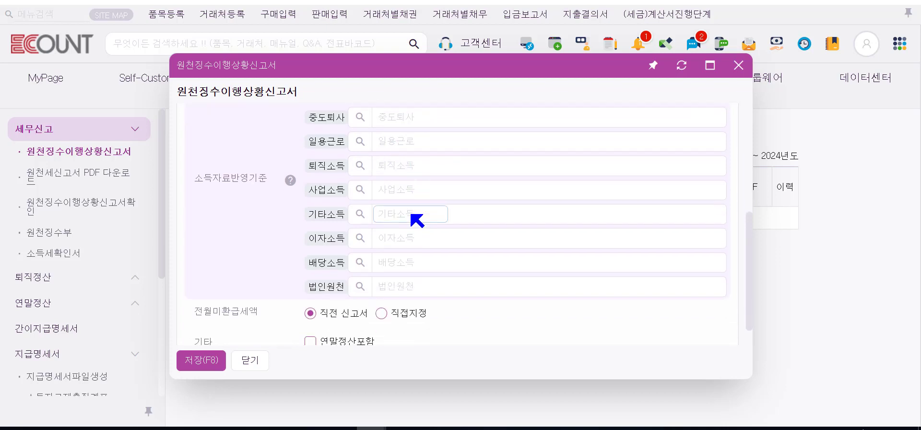
scroll(518, 239, "up", 2)
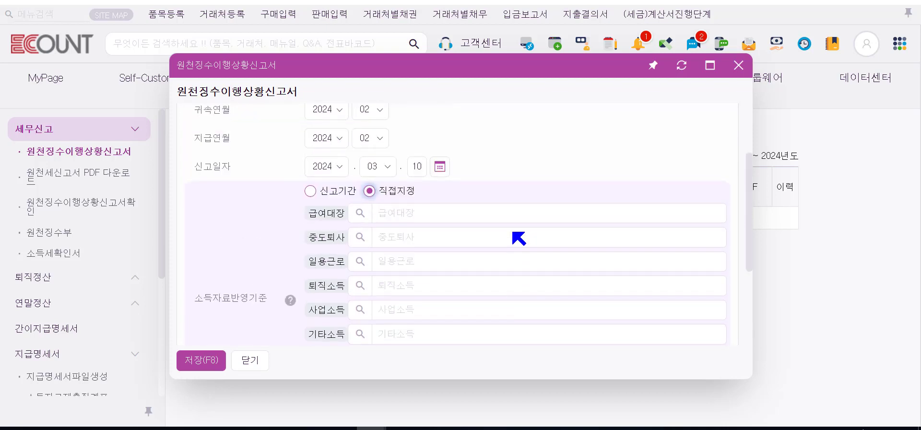
scroll(519, 237, "down", 1)
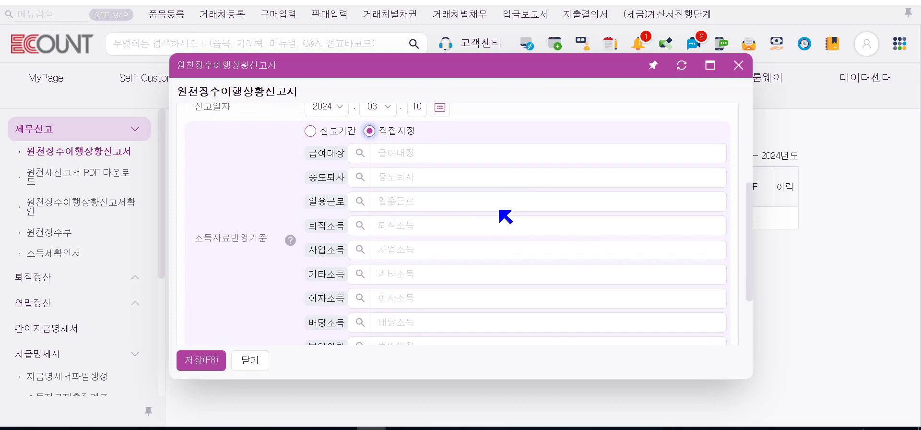
left_click(353, 137)
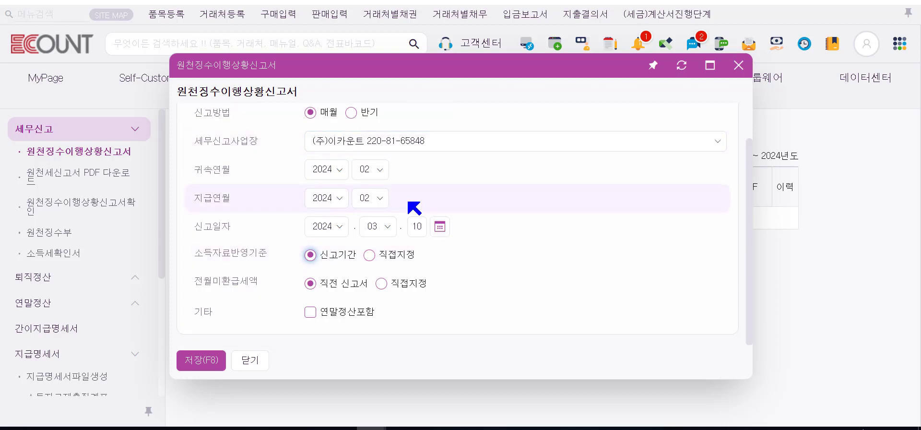
Switch 신고방법 to 반기, try the 지급연월 periods 6(3월~6월) and 6(1월~6월), and return 신고방법 to 매월.
scroll(402, 198, "up", 1)
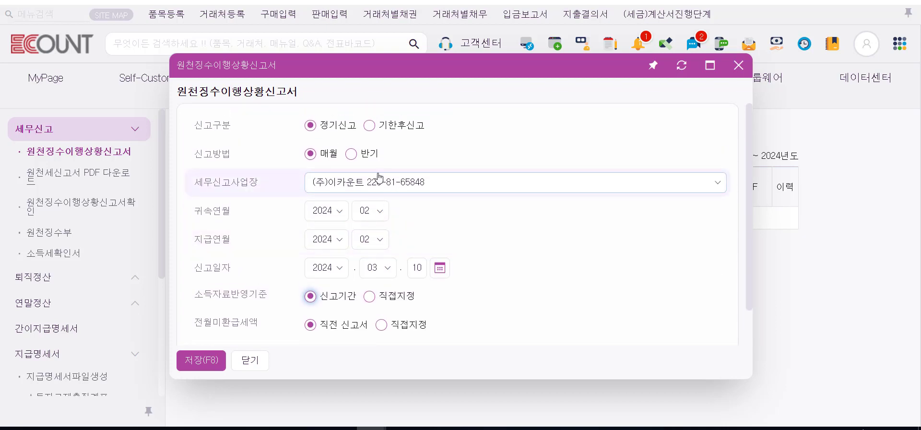
left_click(366, 163)
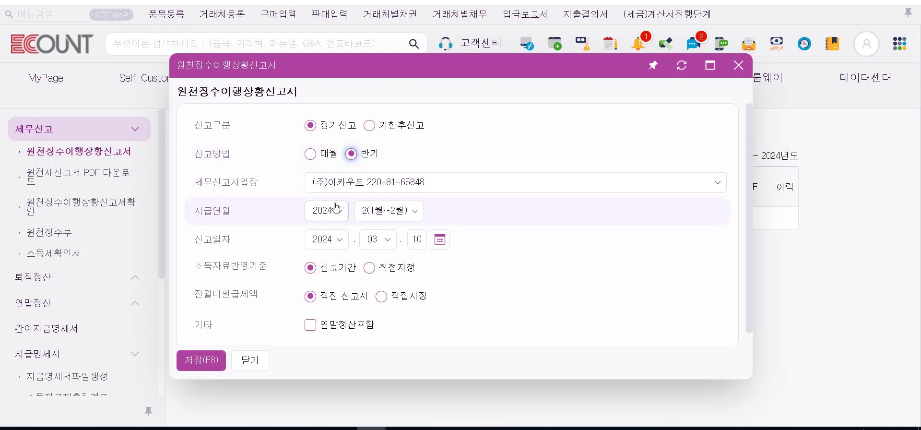
left_click(400, 217)
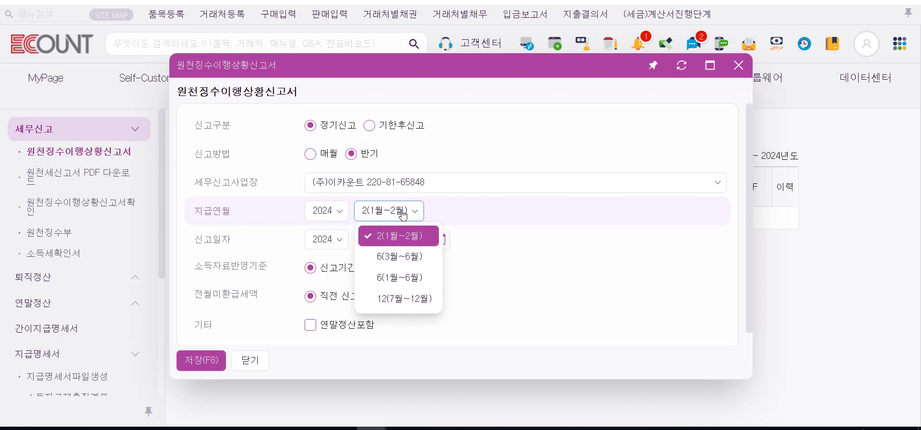
left_click(413, 258)
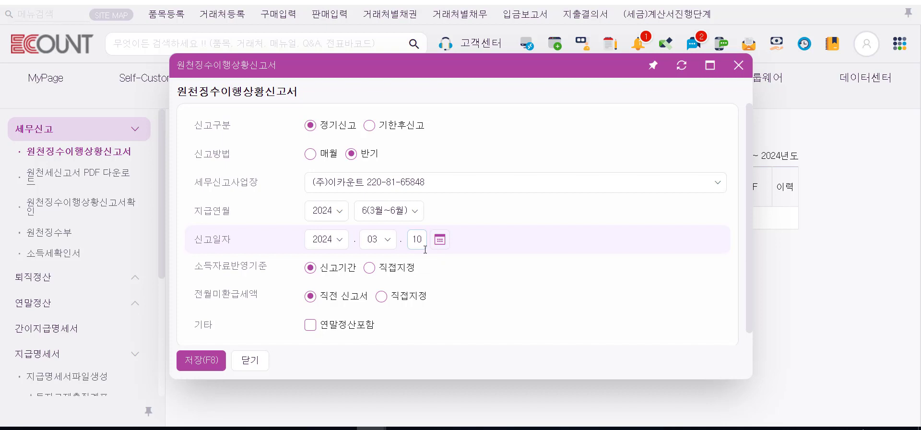
left_click(413, 216)
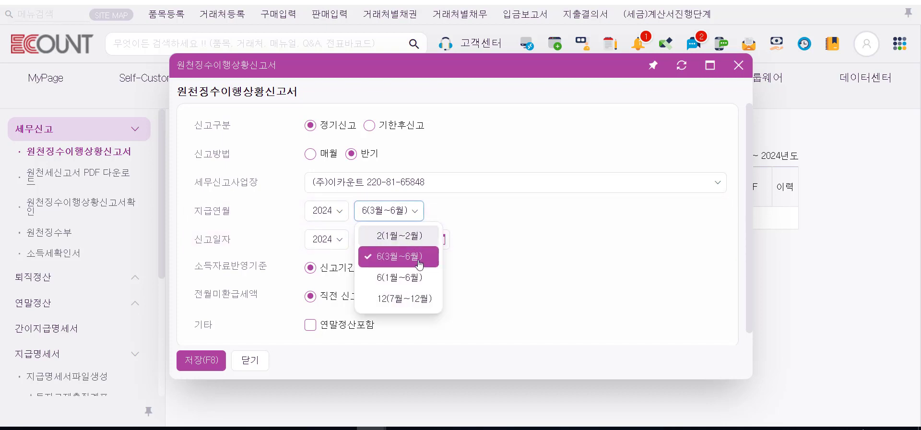
left_click(419, 278)
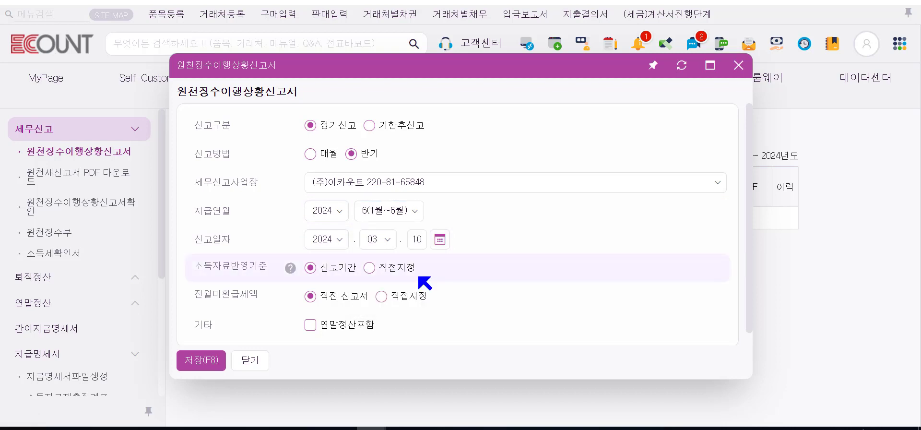
scroll(465, 269, "down", 1)
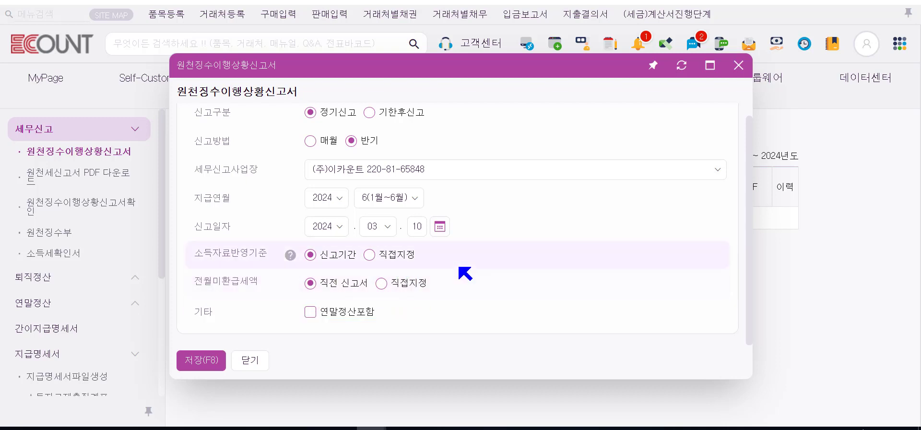
scroll(391, 270, "up", 1)
left_click(311, 153)
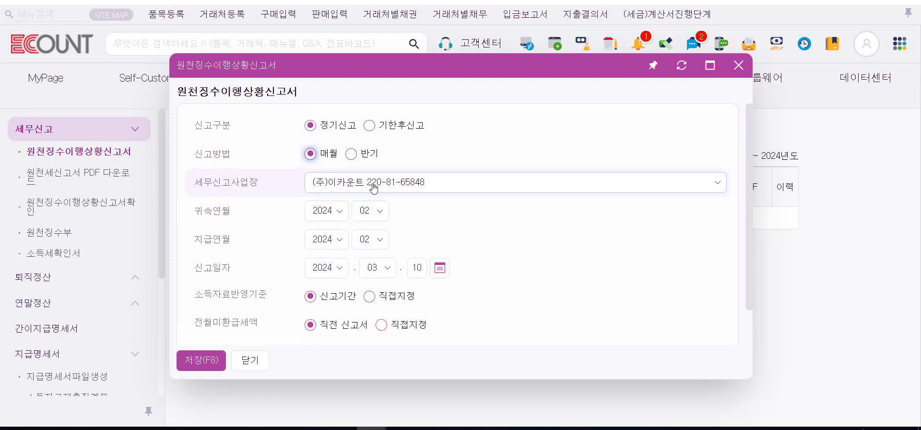
Set the 세무신고사업장 of the 원천징수이행상황신고서 to 그냥사업장.
left_click(378, 187)
left_click(384, 270)
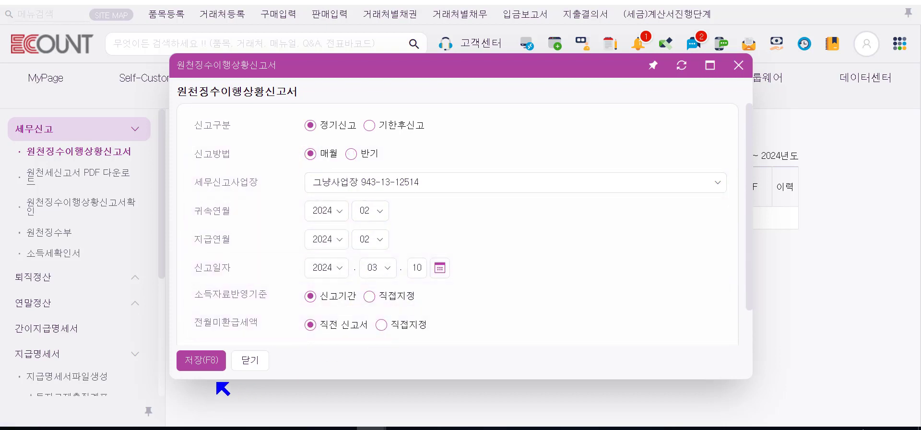
Include the year-end settlement (연말정산포함) in the 2024/02 원천징수이행상황신고서 and save it.
scroll(239, 336, "down", 1)
left_click(310, 311)
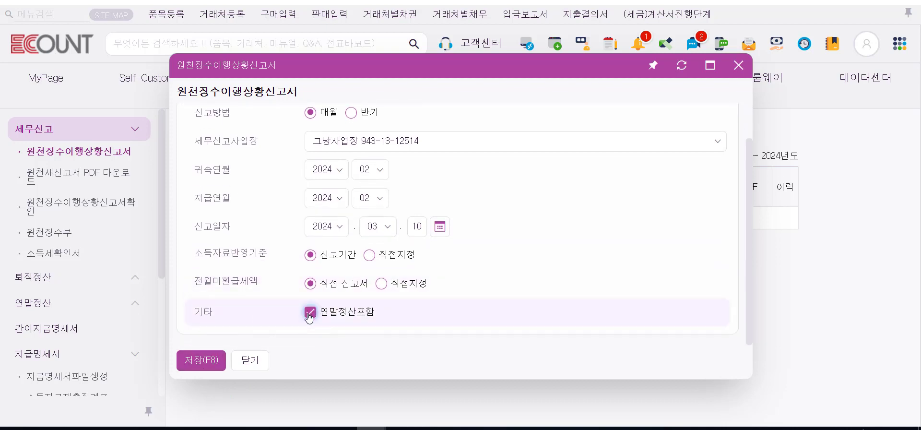
left_click(201, 361)
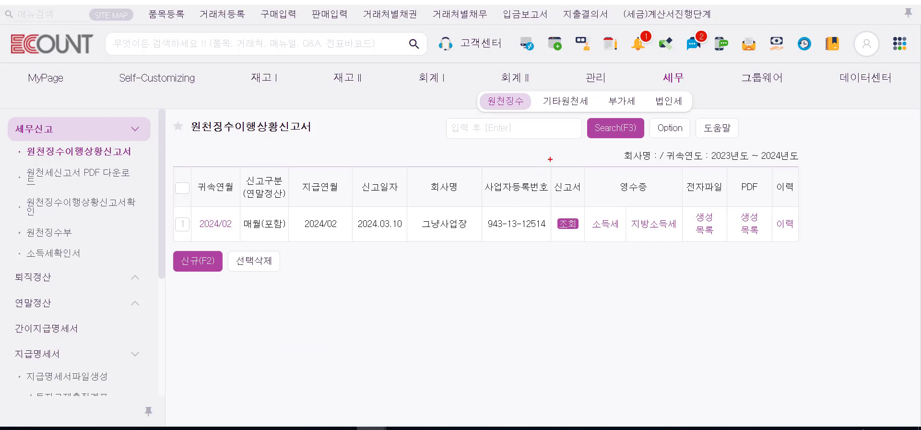
Open the saved 2024/02 report and examine the headcount, total pay and income tax in its 연말정산 rows.
left_click_drag(546, 161, 588, 244)
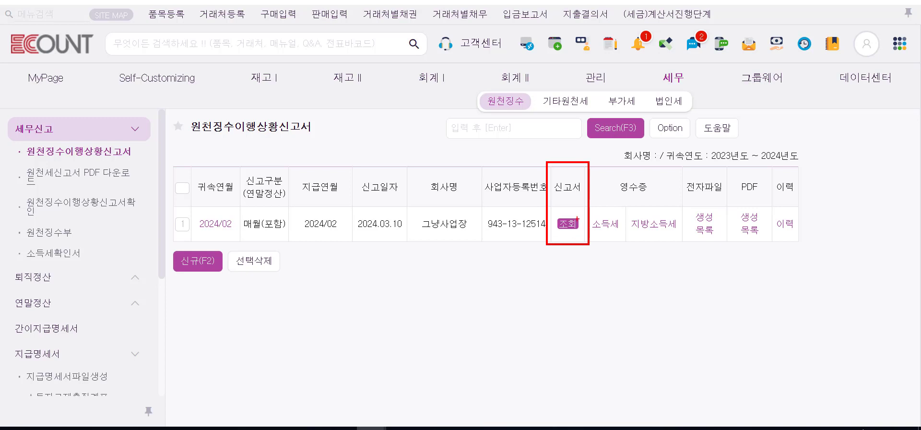
left_click(567, 223)
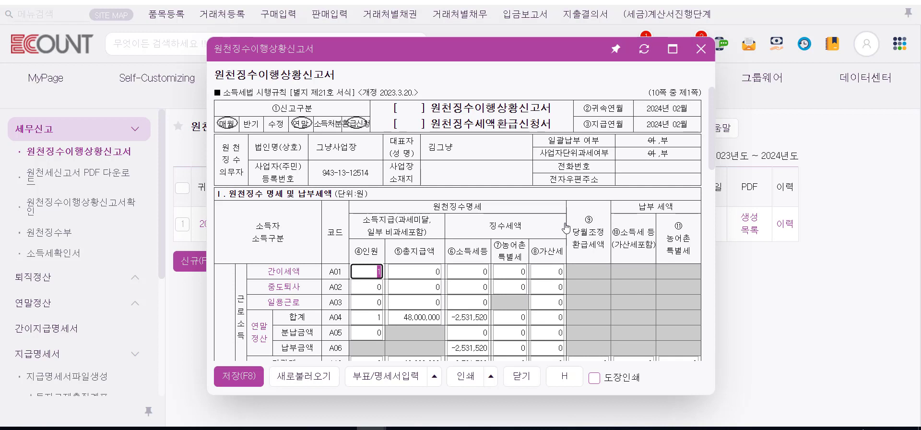
scroll(450, 268, "down", 1)
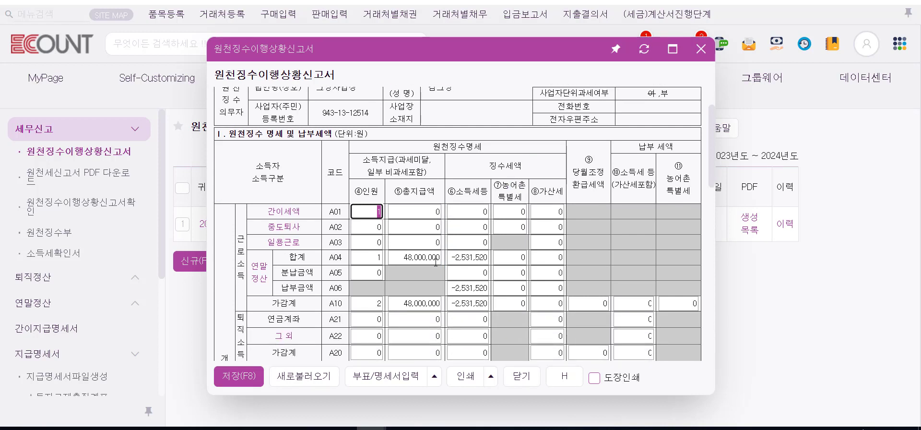
left_click_drag(250, 250, 272, 294)
left_click_drag(346, 248, 492, 265)
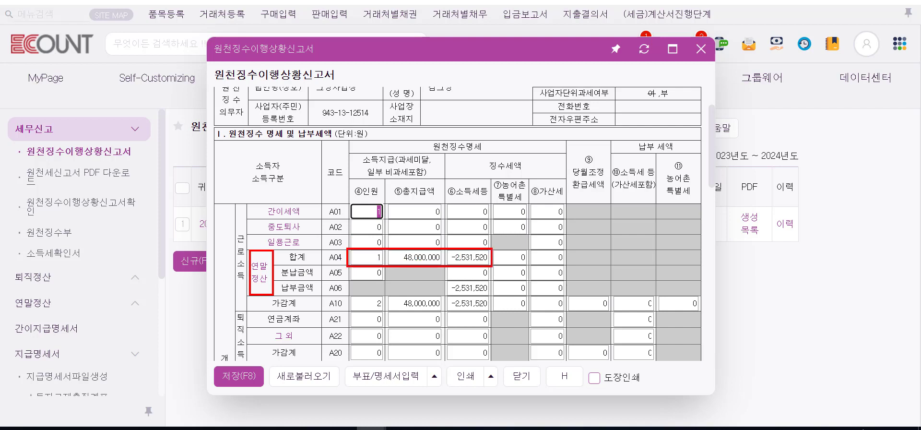
key("Escape")
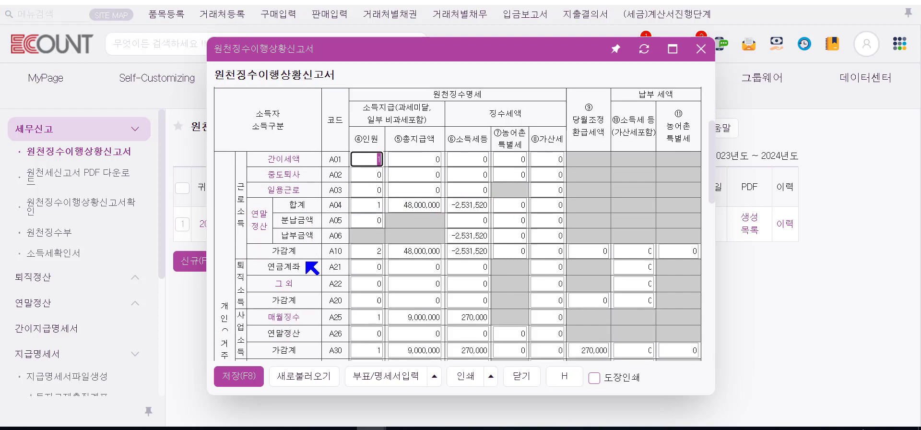
Review the remaining income rows, the 환급세액 조정 section through 차월이월 환급세액 and 환급신청액, and the 국세환급금 계좌신고 fields.
scroll(309, 266, "down", 4)
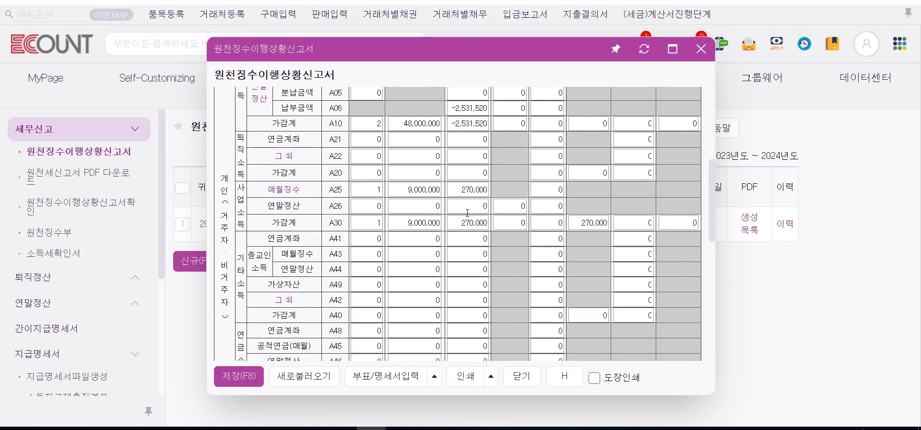
scroll(440, 227, "down", 3)
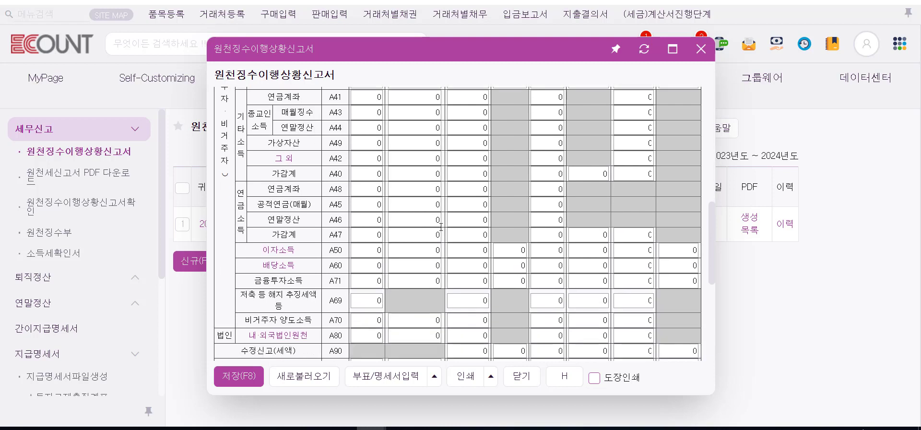
scroll(440, 227, "down", 3)
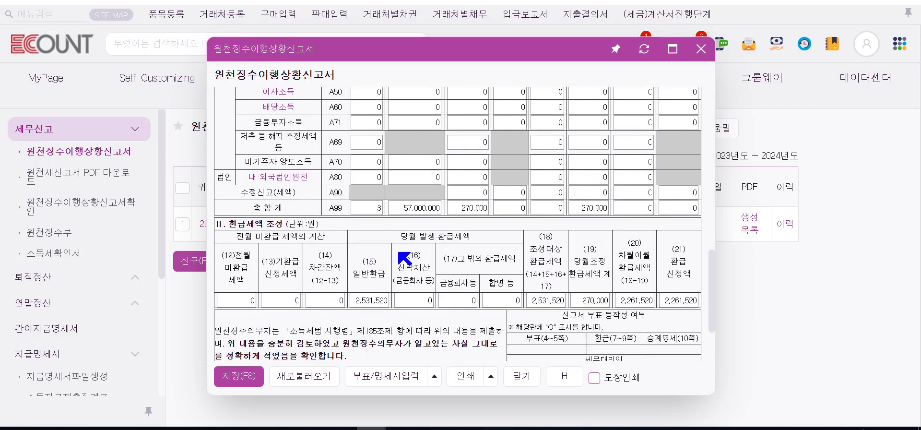
mouse_move(215, 219)
left_mouse_down()
mouse_move(427, 315)
mouse_move(698, 311)
left_mouse_up()
mouse_move(614, 231)
left_mouse_down()
mouse_move(626, 280)
mouse_move(655, 309)
left_mouse_up()
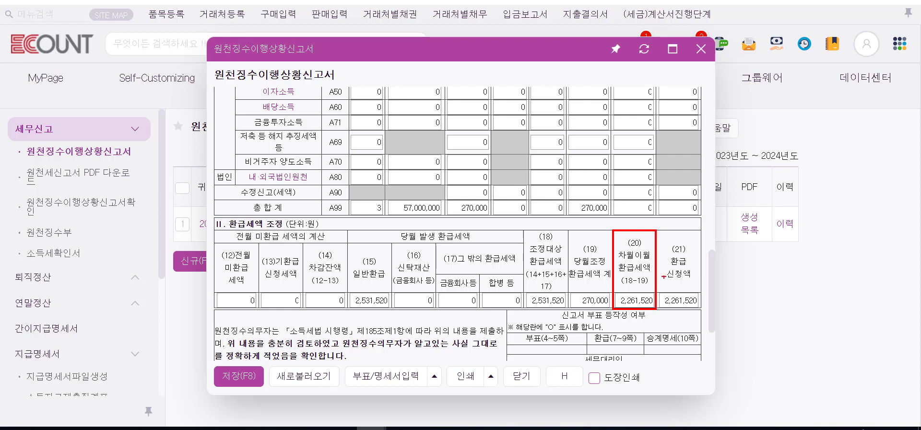
left_click_drag(655, 217, 660, 224)
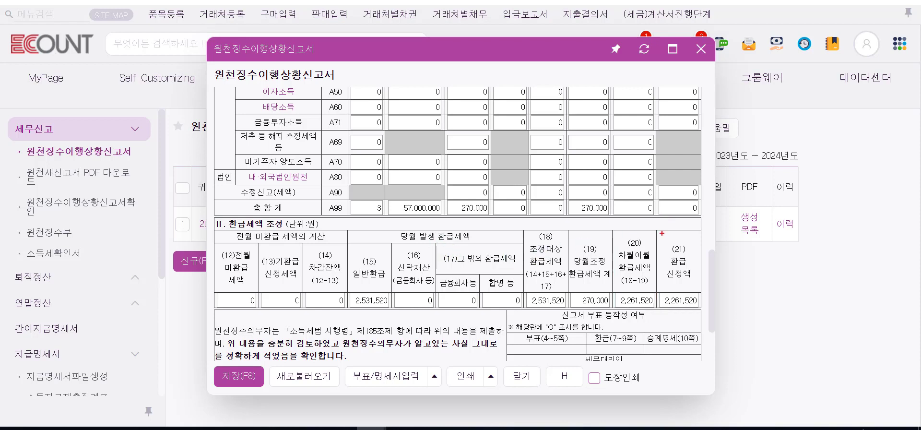
left_click_drag(657, 230, 700, 310)
left_click(678, 299)
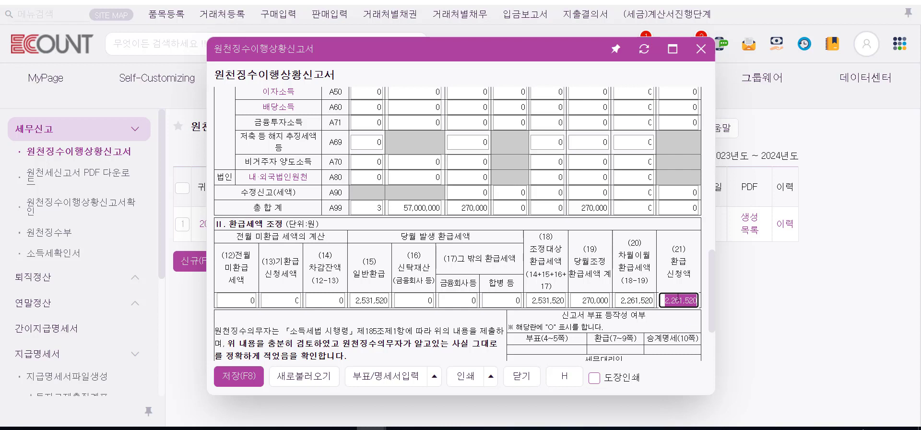
scroll(671, 303, "down", 2)
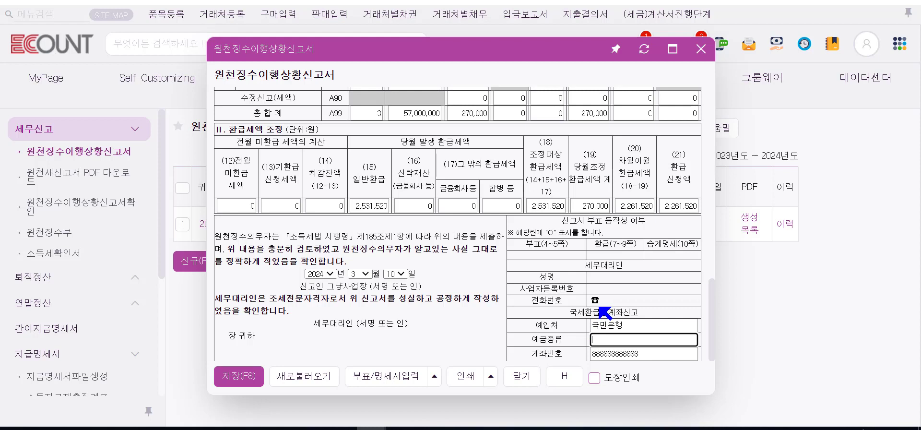
left_click_drag(109, 63, 200, 94)
Open the page 7 원천징수세액환급신청서 form from the report and load the year-end settlement data into it.
left_click(434, 377)
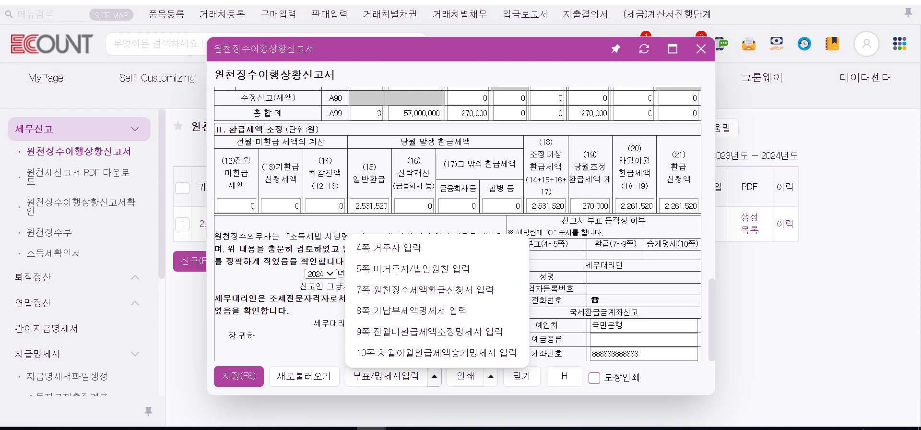
left_click(433, 291)
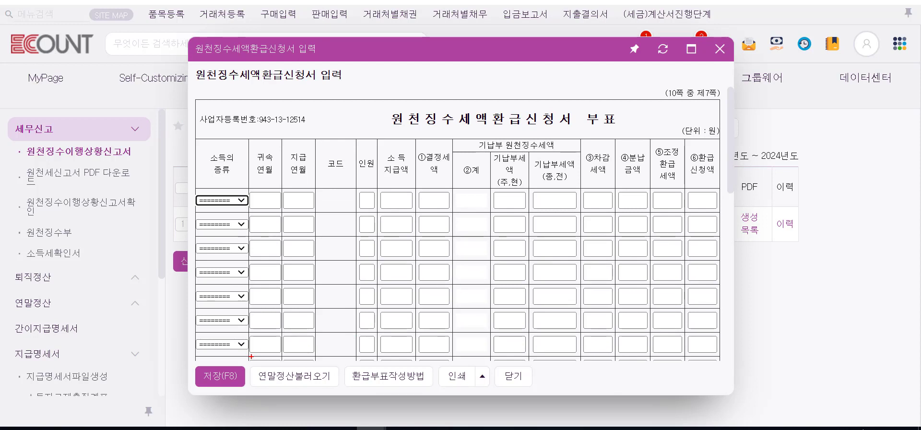
left_click_drag(248, 358, 346, 392)
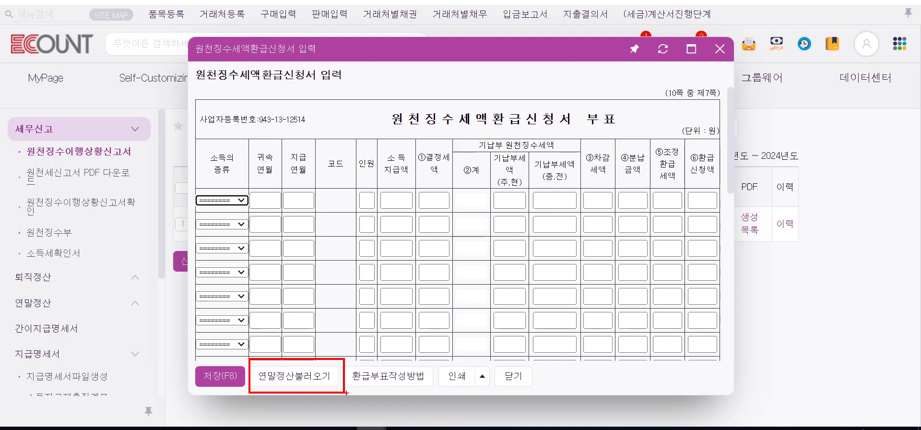
key("Escape")
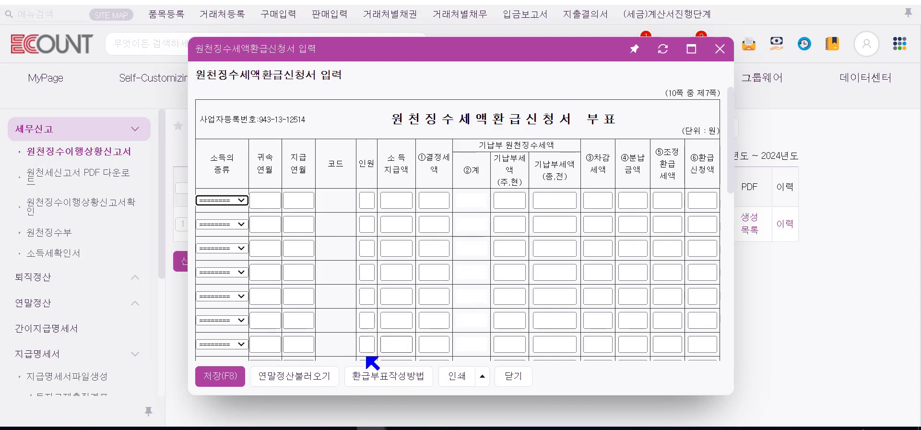
left_click(322, 379)
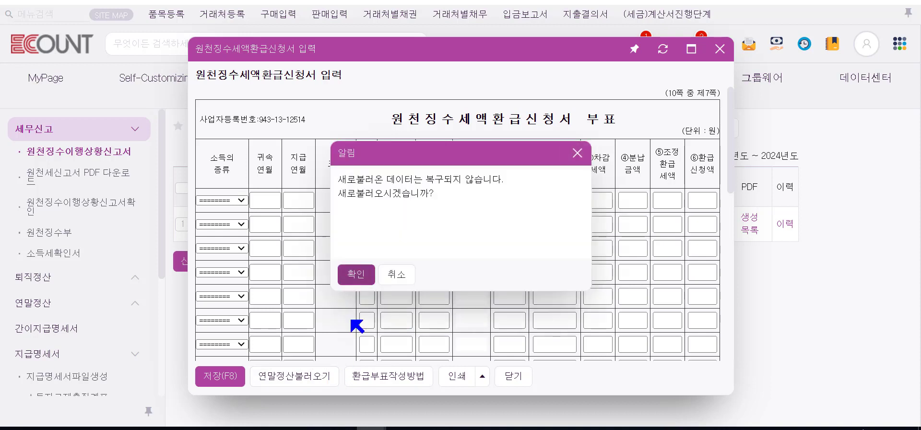
left_click(355, 275)
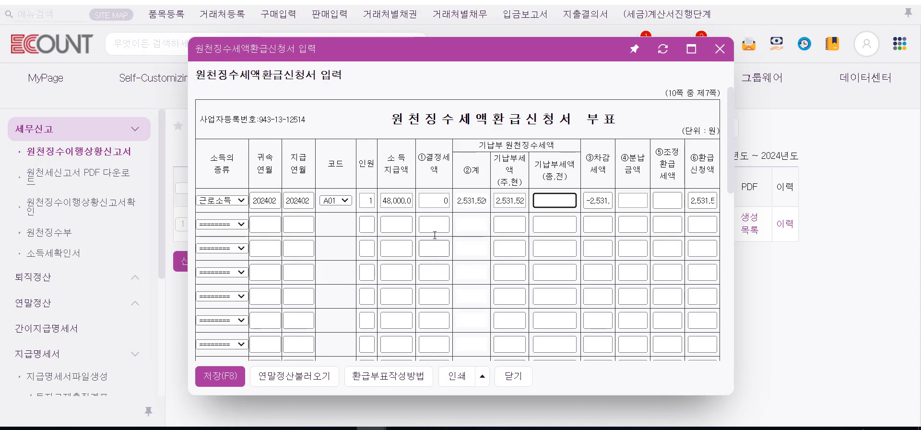
Compare the refund form with the report, try 270000 as the 근로소득 row's 조정환급세액, and close the form.
left_click_drag(458, 53, 460, 266)
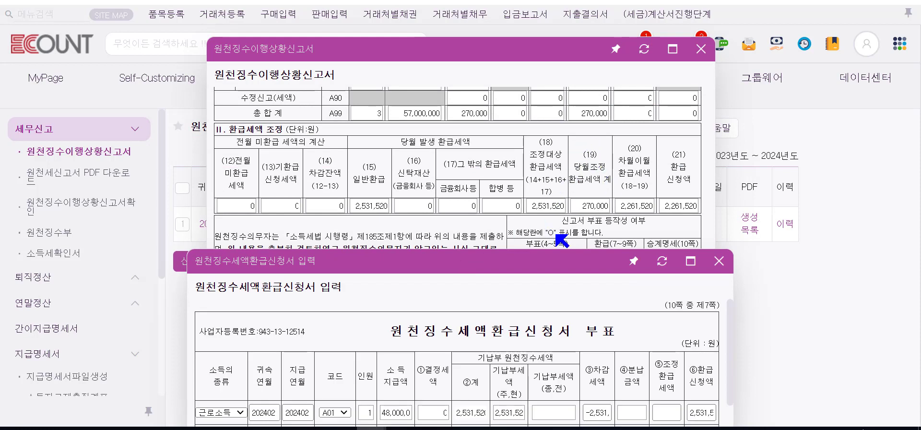
left_click_drag(534, 250, 541, 55)
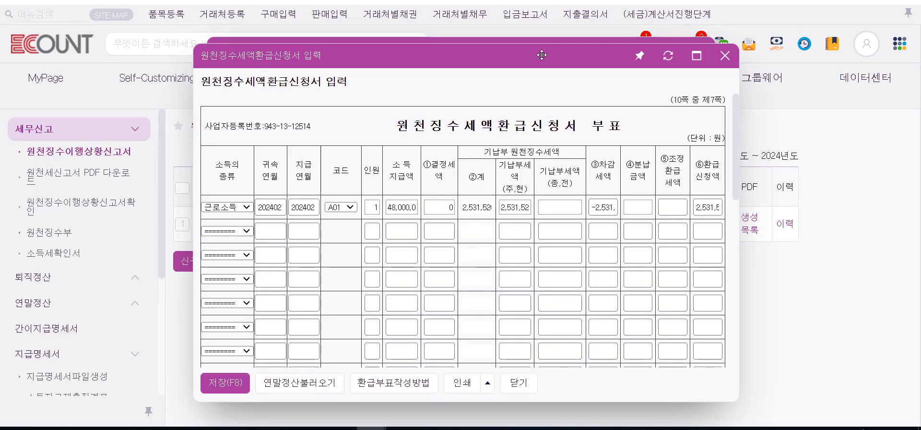
left_click(671, 207)
type("270000")
key("Tab")
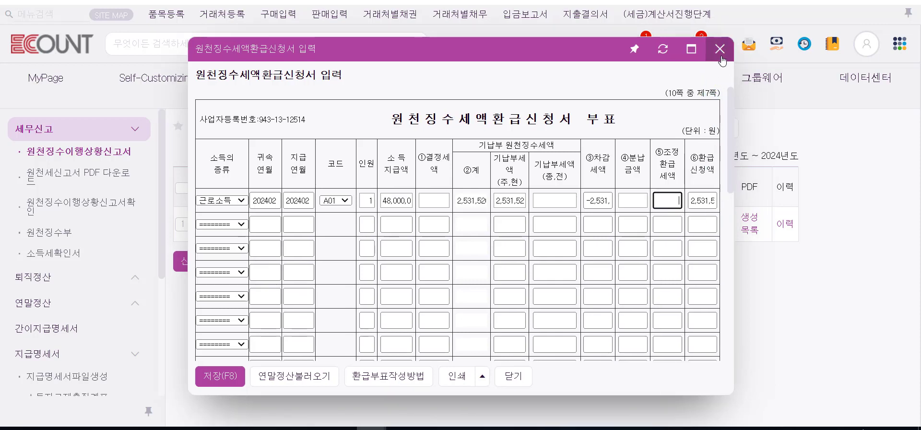
left_click(721, 53)
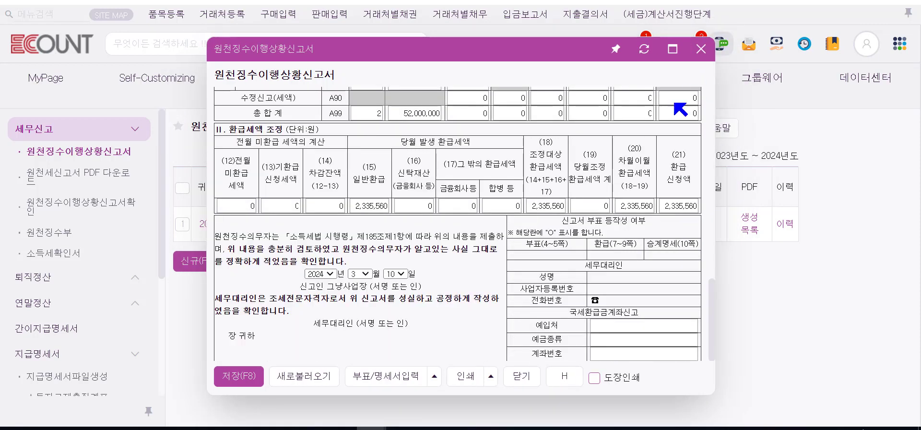
Open the page 8 기납부세액명세서 form and review its 원천징수 신고 납부 현황 and 지급명세서 기납부세액 현황 sections.
left_click(435, 378)
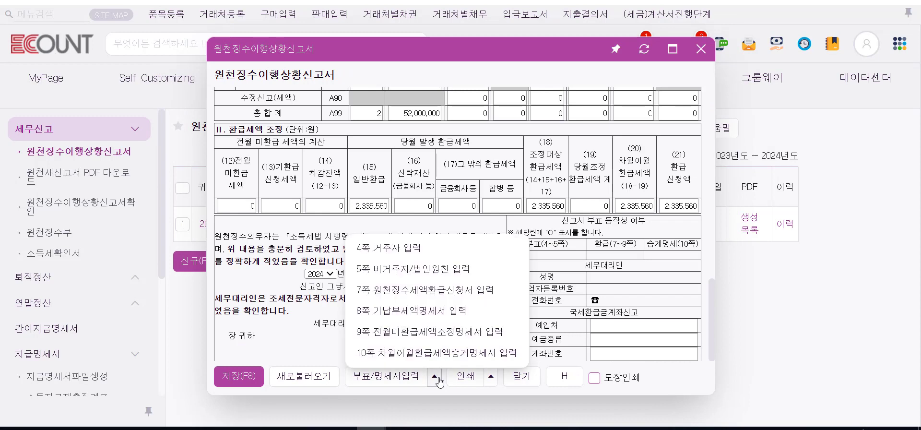
left_click(453, 320)
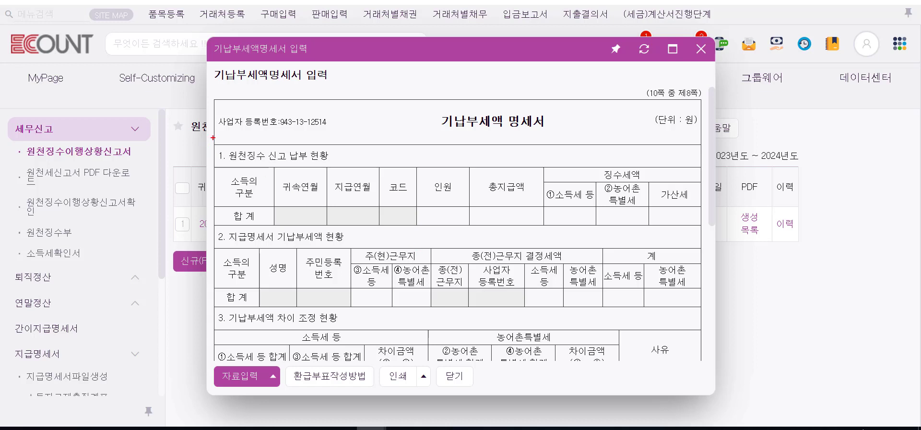
left_click_drag(215, 146, 341, 165)
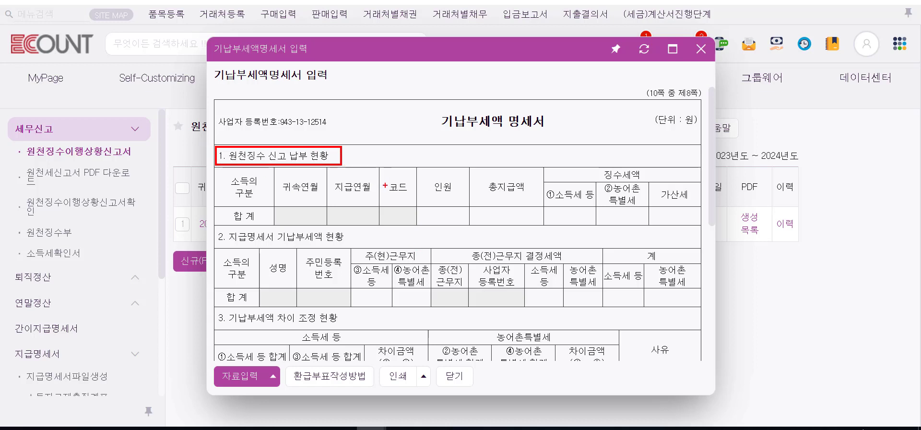
left_click_drag(215, 224, 361, 245)
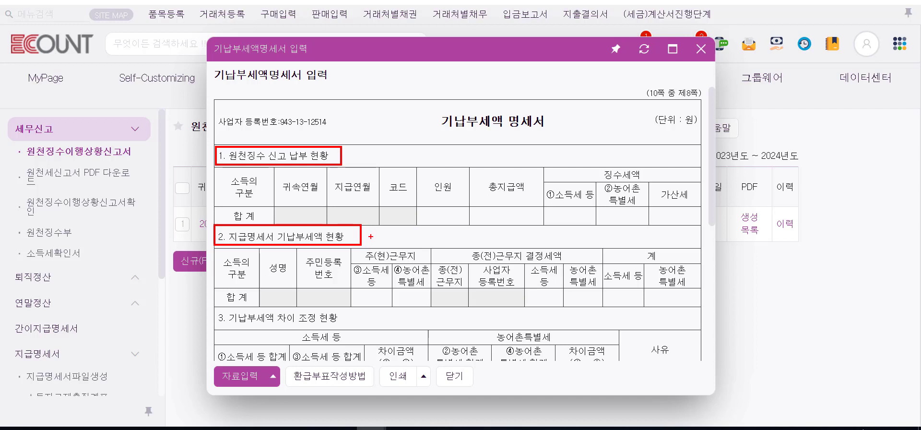
key("Escape")
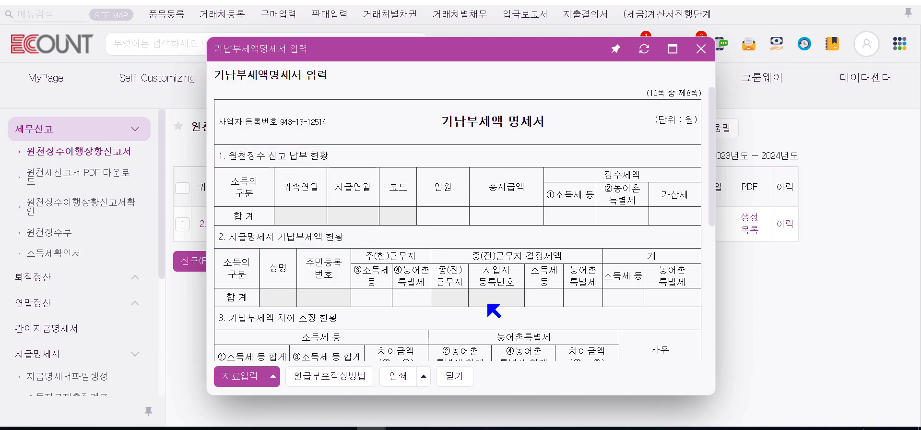
Add a 근로소득 row with 귀속연월 202301 and 지급연월 202301 to the 원천징수신고납부 entry and save it.
left_click(263, 383)
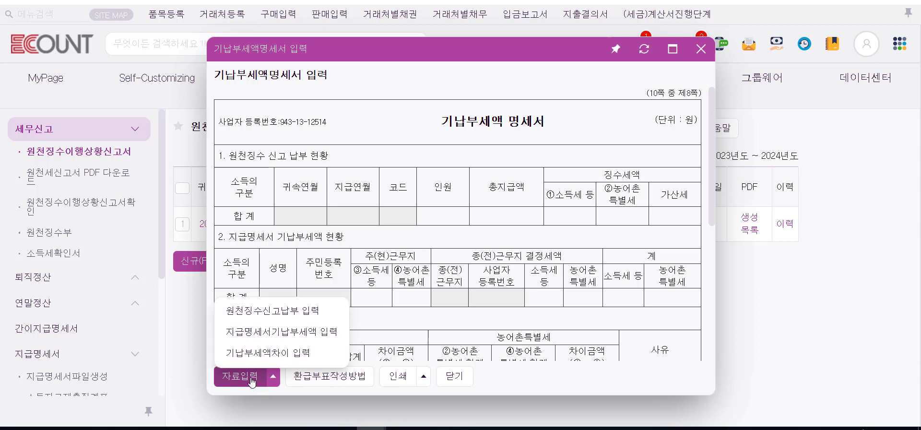
left_click(300, 319)
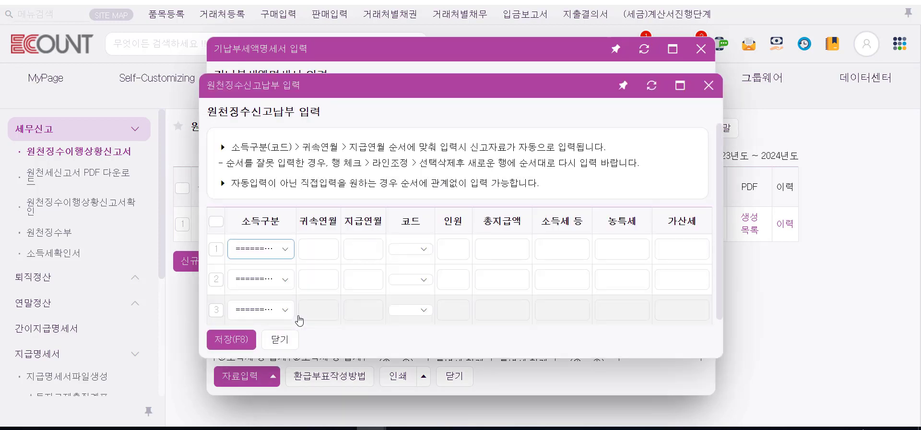
left_click(299, 259)
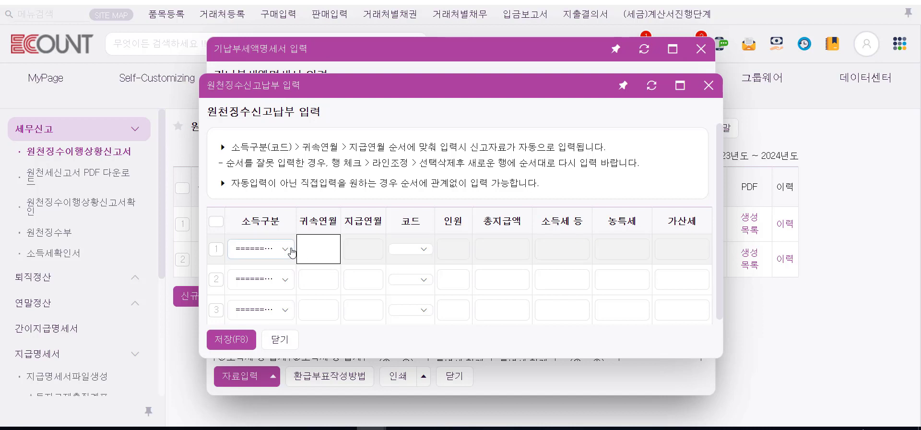
left_click(288, 250)
left_click(281, 96)
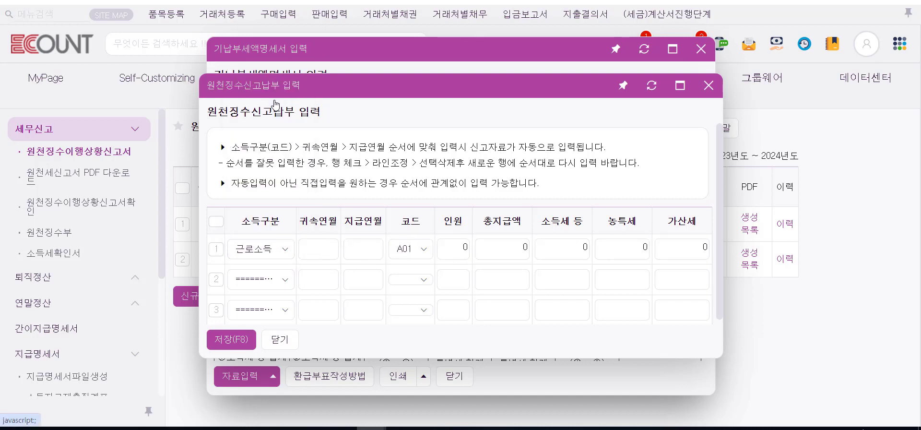
left_click(314, 250)
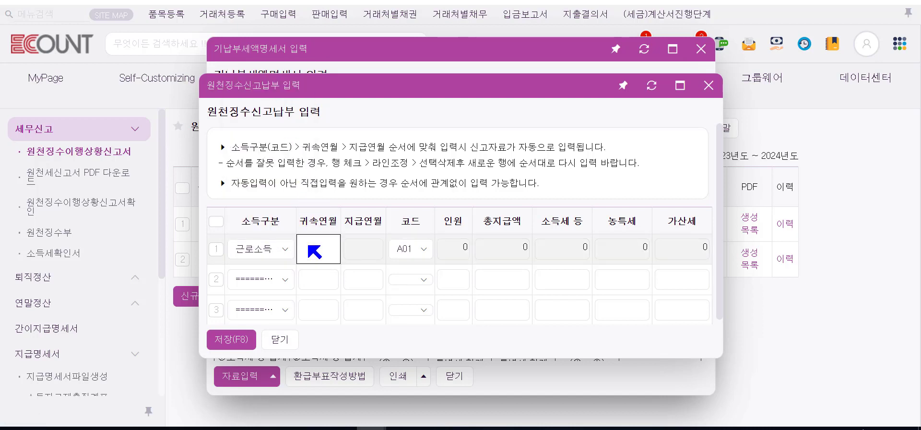
type("202301")
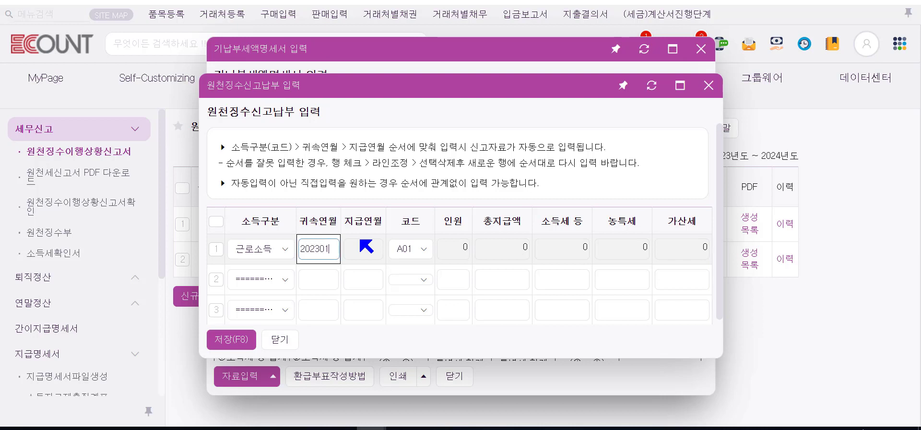
key("Return")
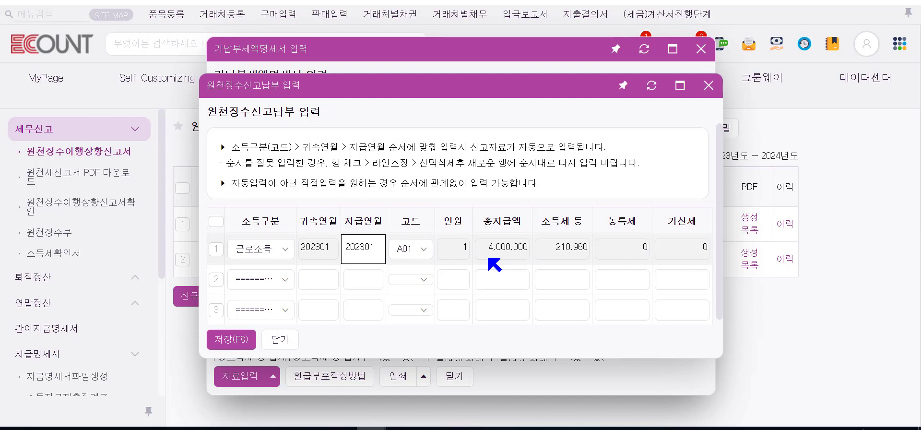
left_click(241, 344)
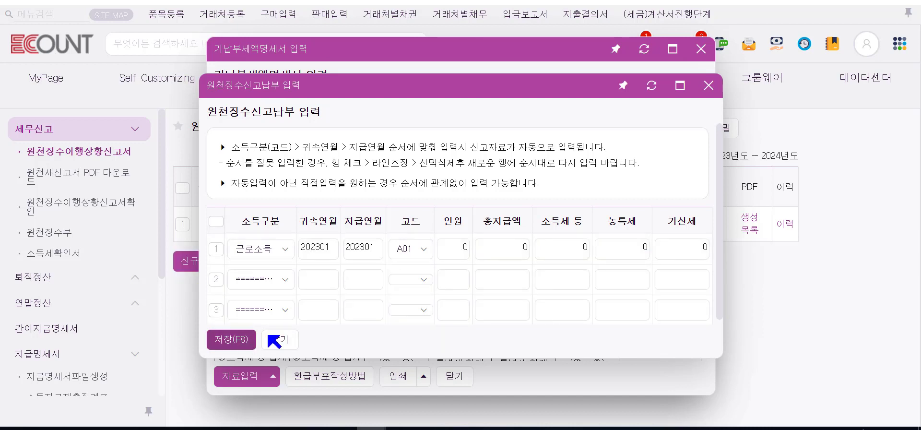
Load the 근로소득 data of 그냥사업장 for all employees into the 지급명세서기납부세액 entry and save it.
left_click(272, 377)
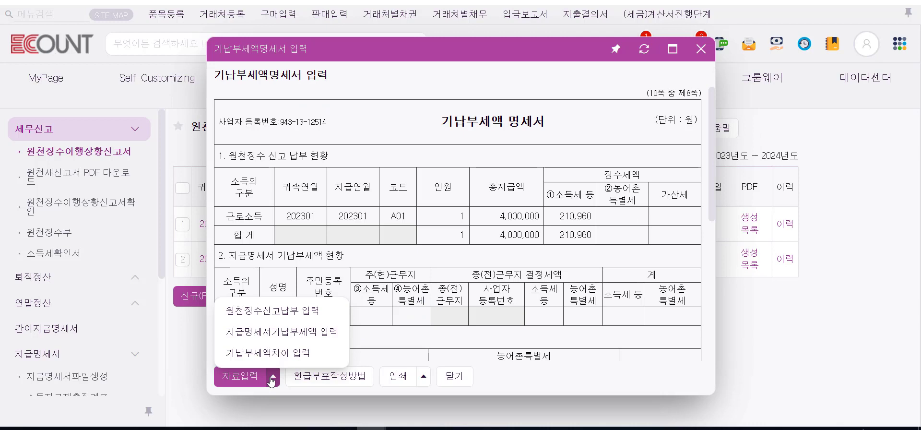
left_click(272, 331)
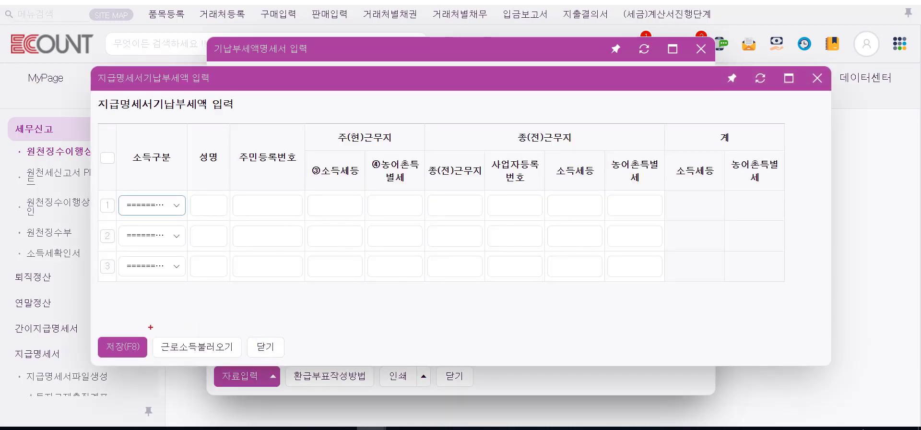
mouse_move(150, 326)
left_mouse_down()
mouse_move(186, 363)
mouse_move(243, 365)
left_mouse_up()
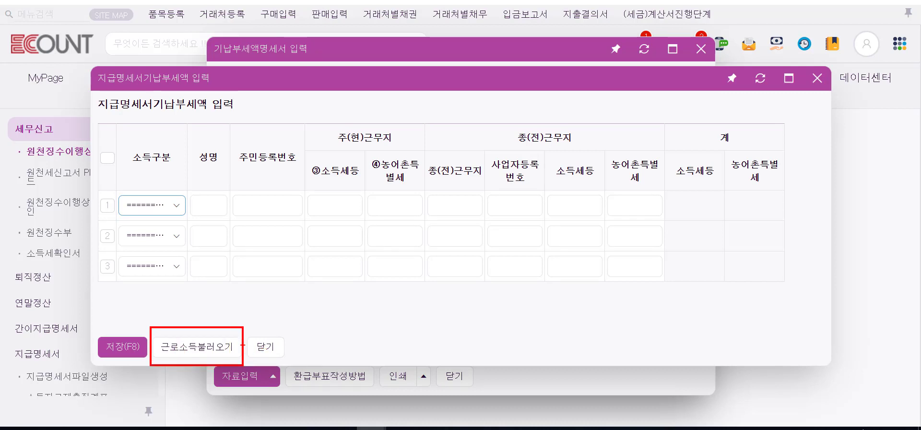
key("Escape")
left_click(210, 349)
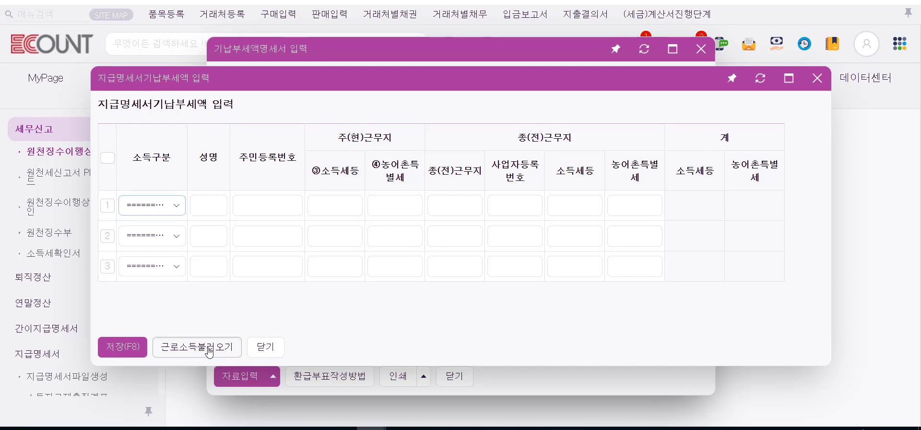
left_click(374, 270)
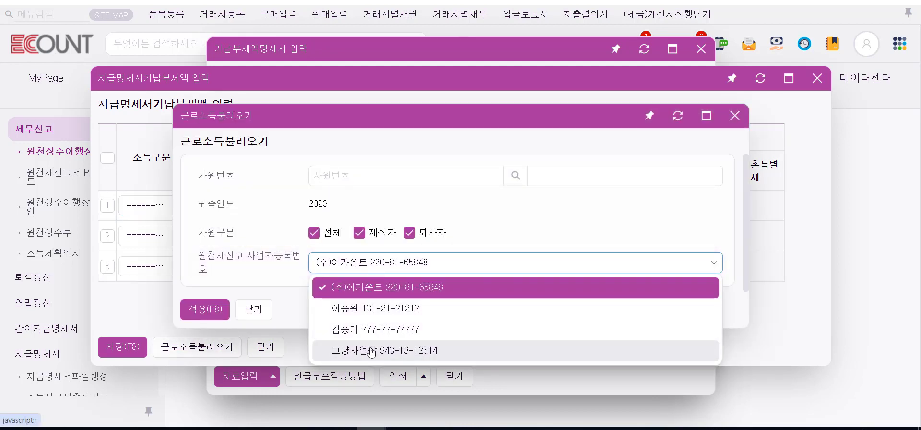
left_click(370, 351)
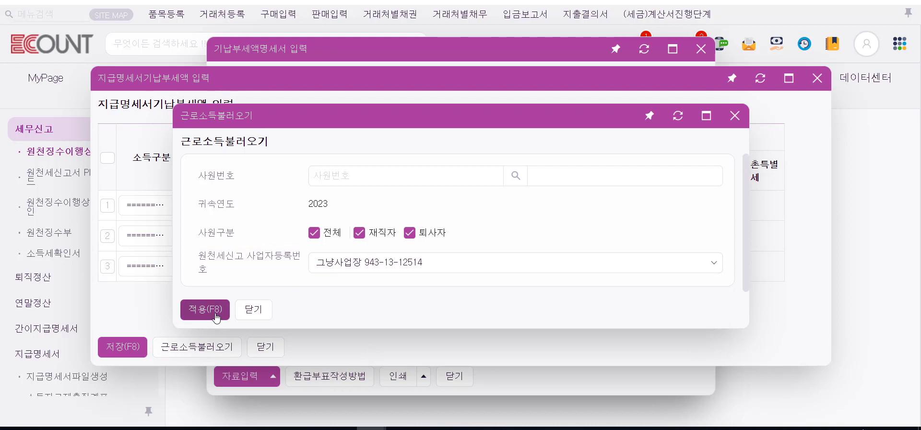
left_click(204, 309)
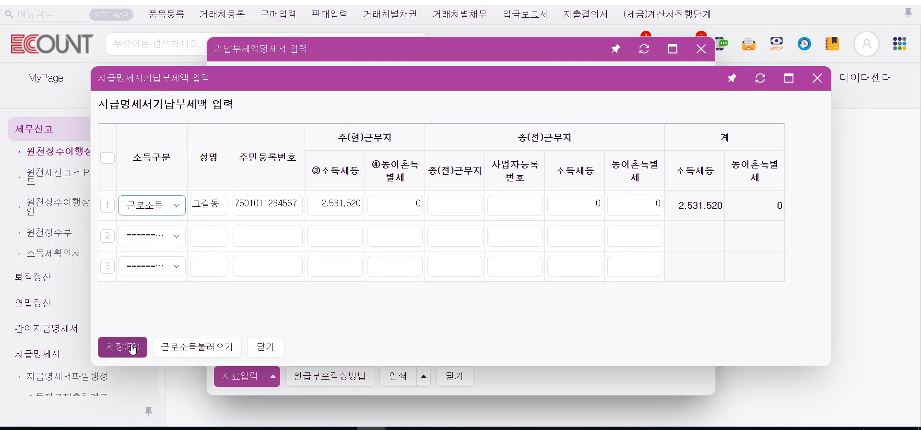
left_click(133, 350)
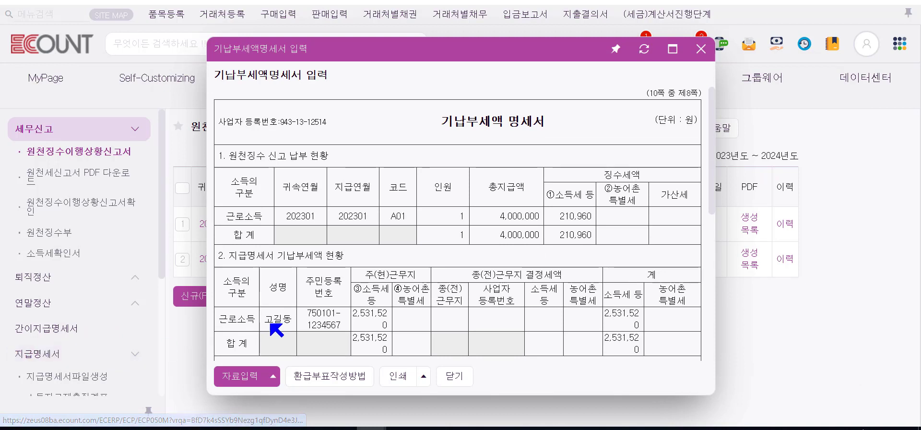
Review the 기납부세액차이 entry and its 사유 options, then save it and close the 기납부세액명세서 form.
scroll(703, 245, "down", 4)
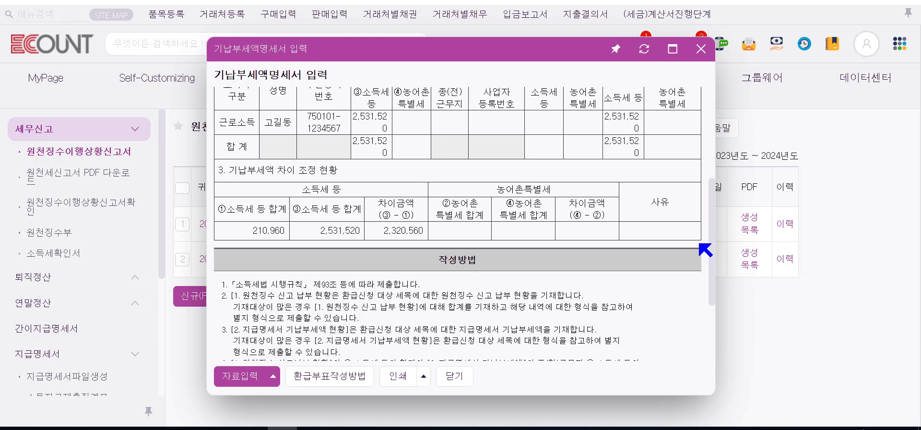
left_click(269, 377)
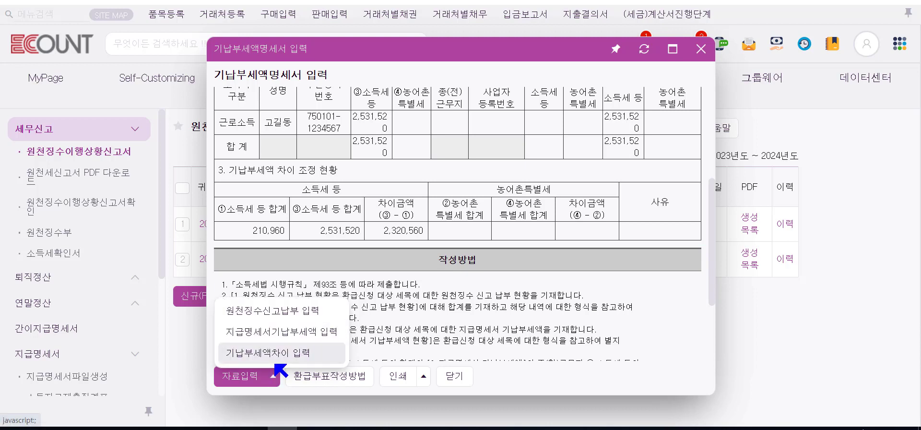
left_click(275, 360)
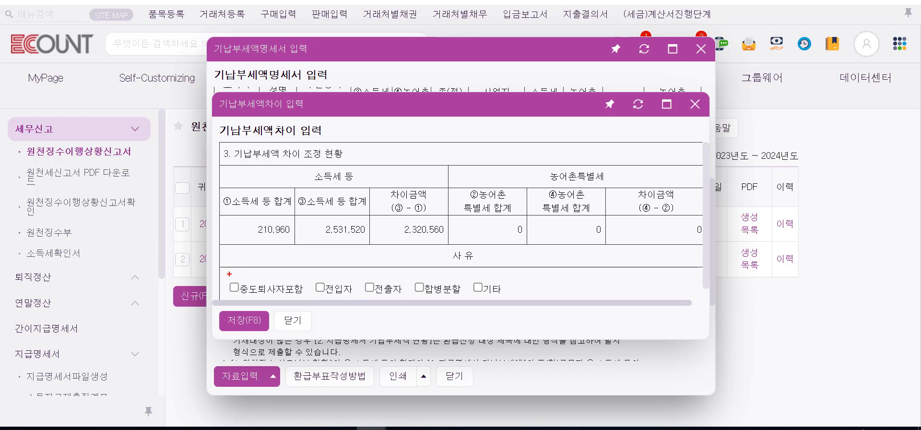
mouse_move(220, 273)
left_mouse_down()
mouse_move(356, 301)
mouse_move(508, 296)
left_mouse_up()
key("Escape")
left_click_drag(234, 277, 246, 278)
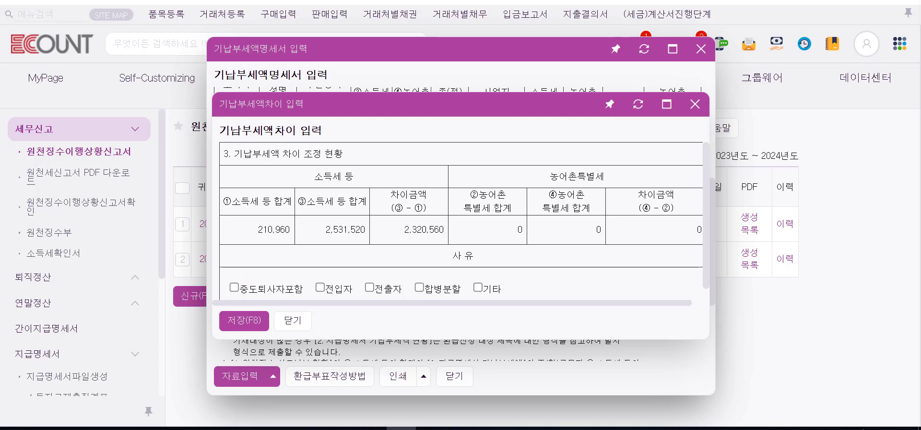
left_click(255, 326)
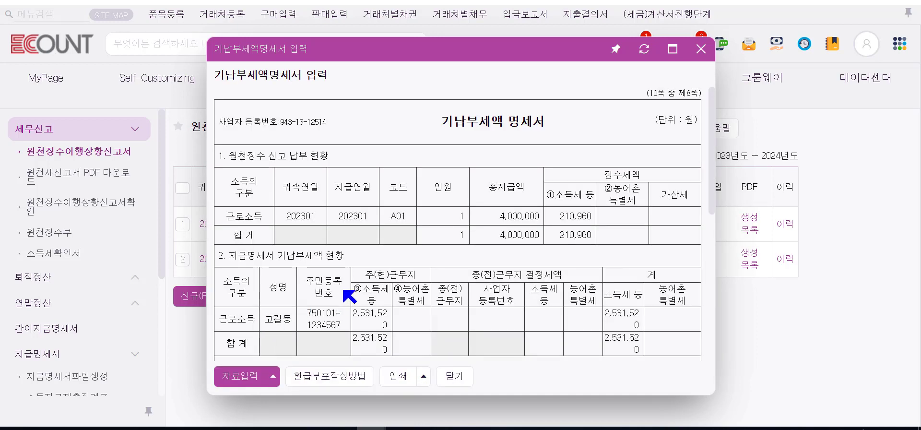
left_click(709, 56)
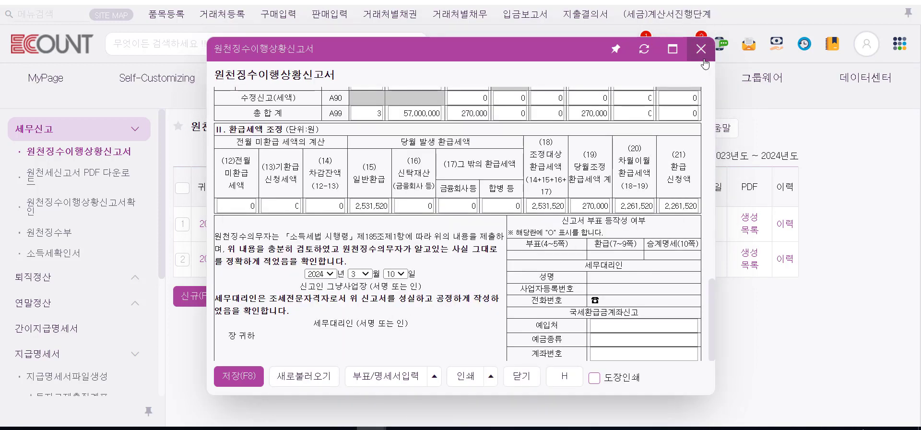